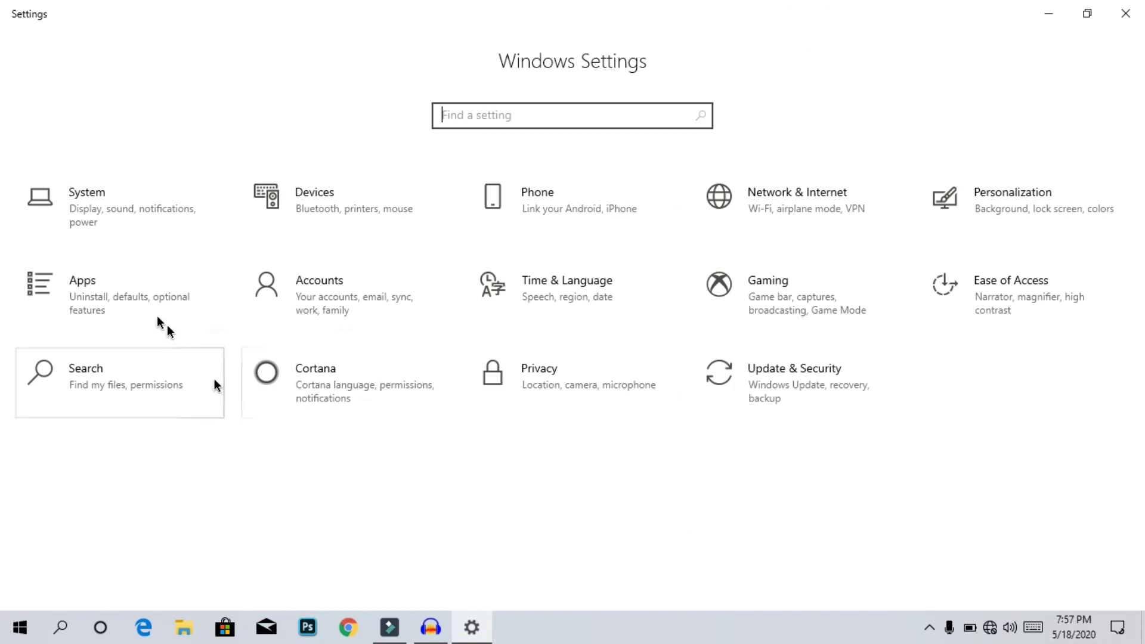
Step: In the default apps settings, set the video player to VLC media player
click(106, 285)
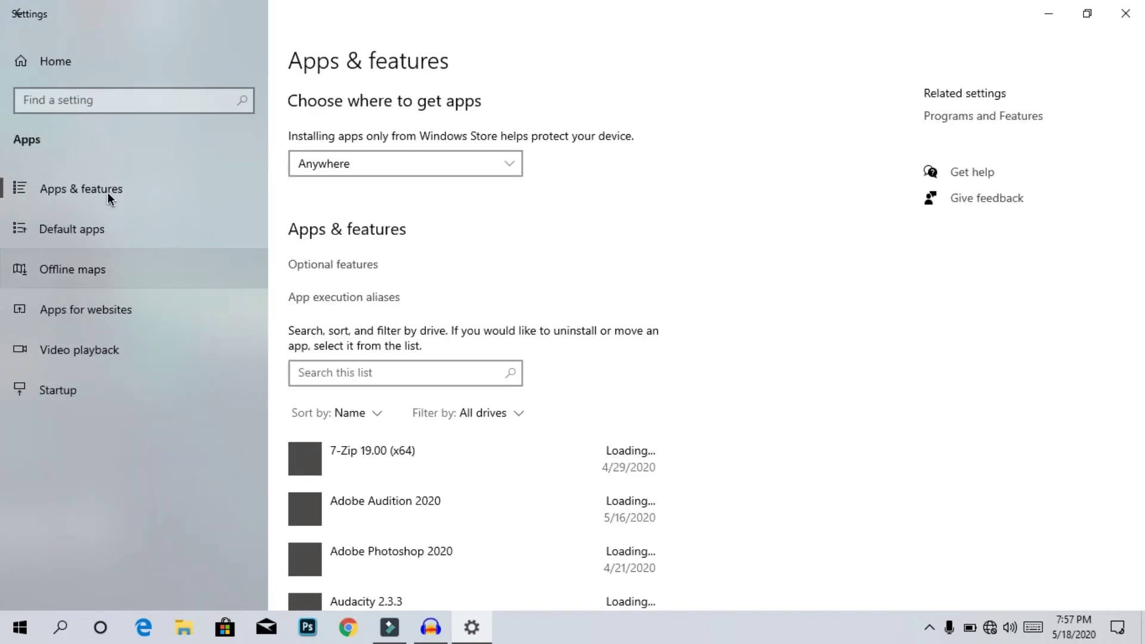
click(103, 230)
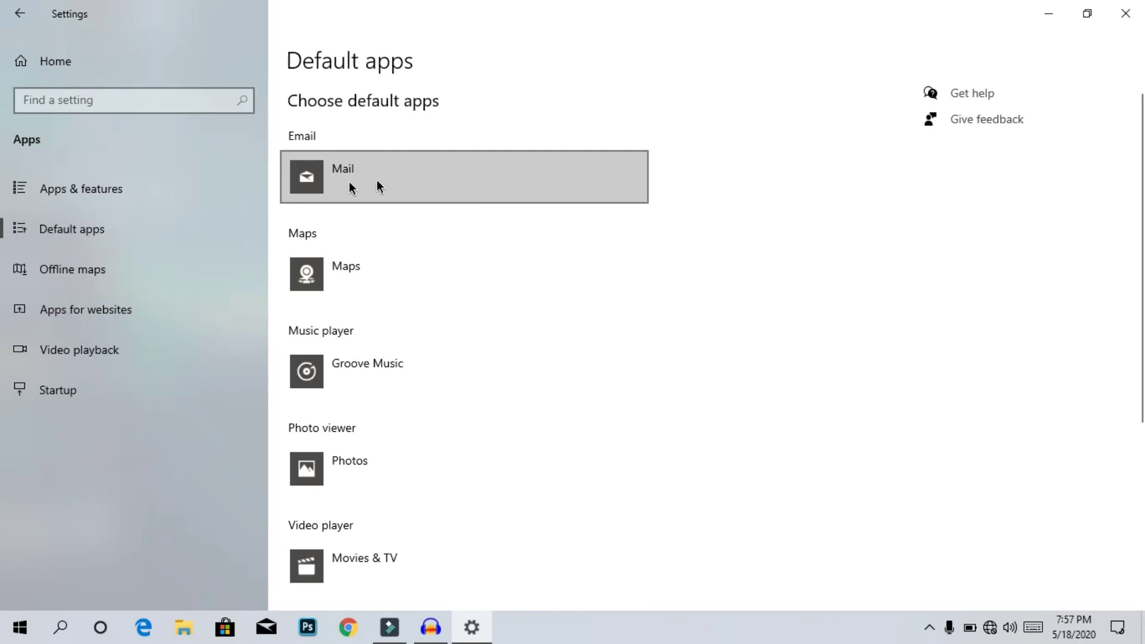
scroll(417, 361, down, 5)
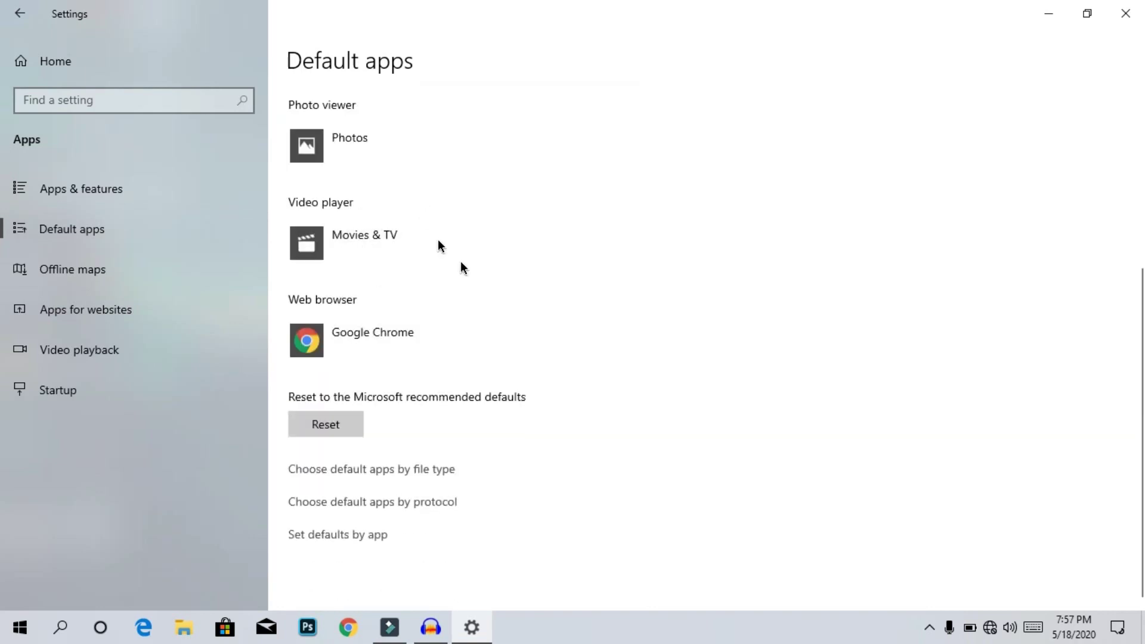
scroll(463, 268, up, 3)
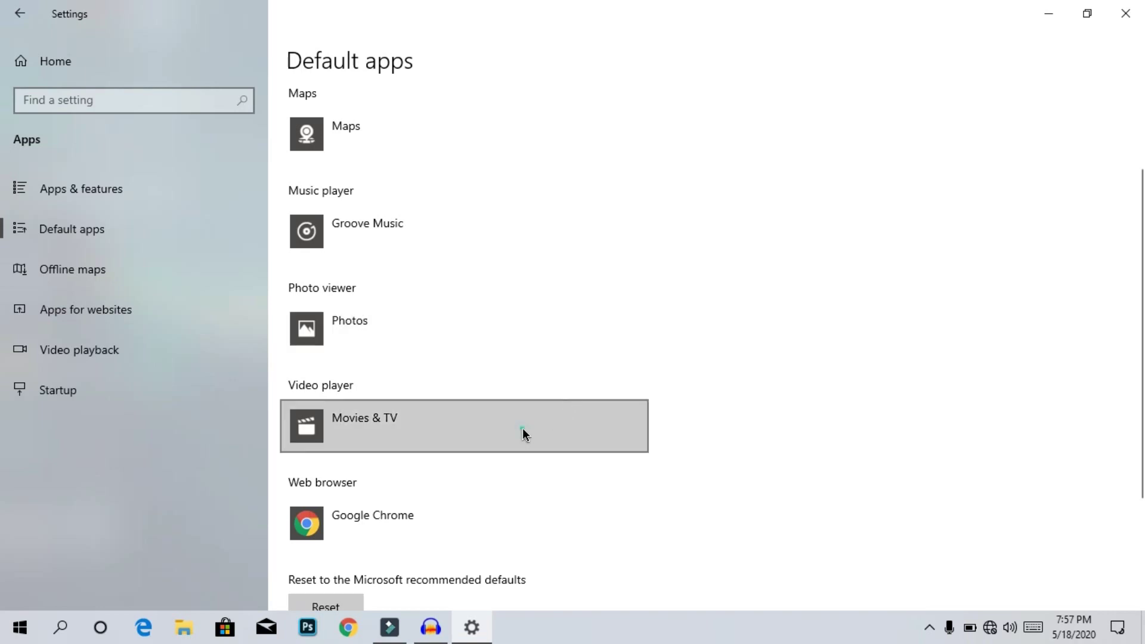
click(523, 429)
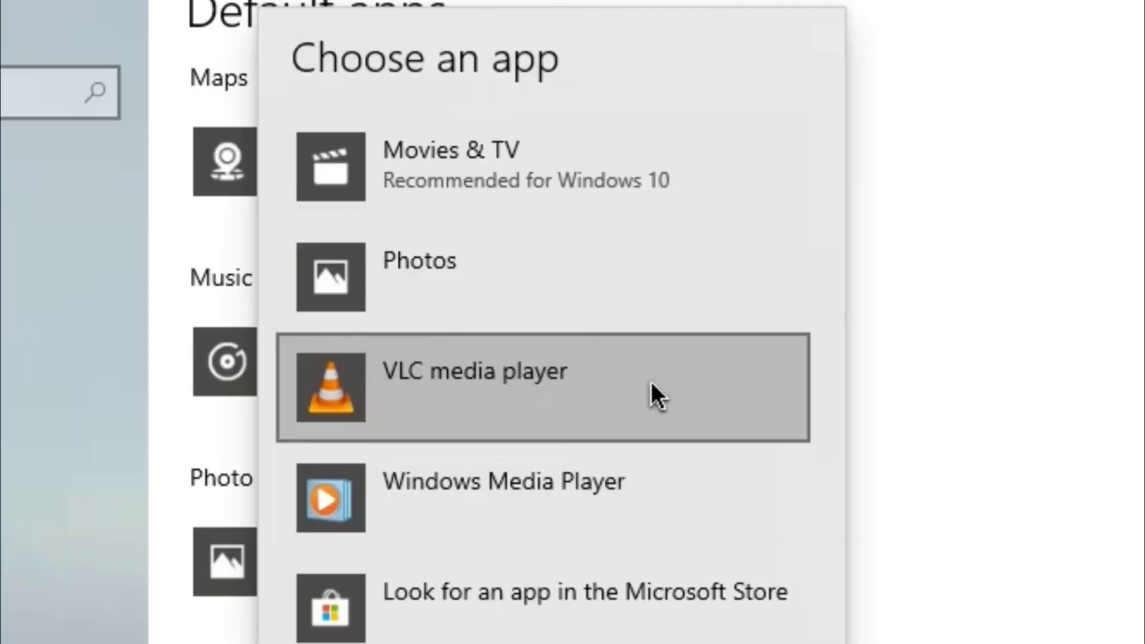
click(653, 394)
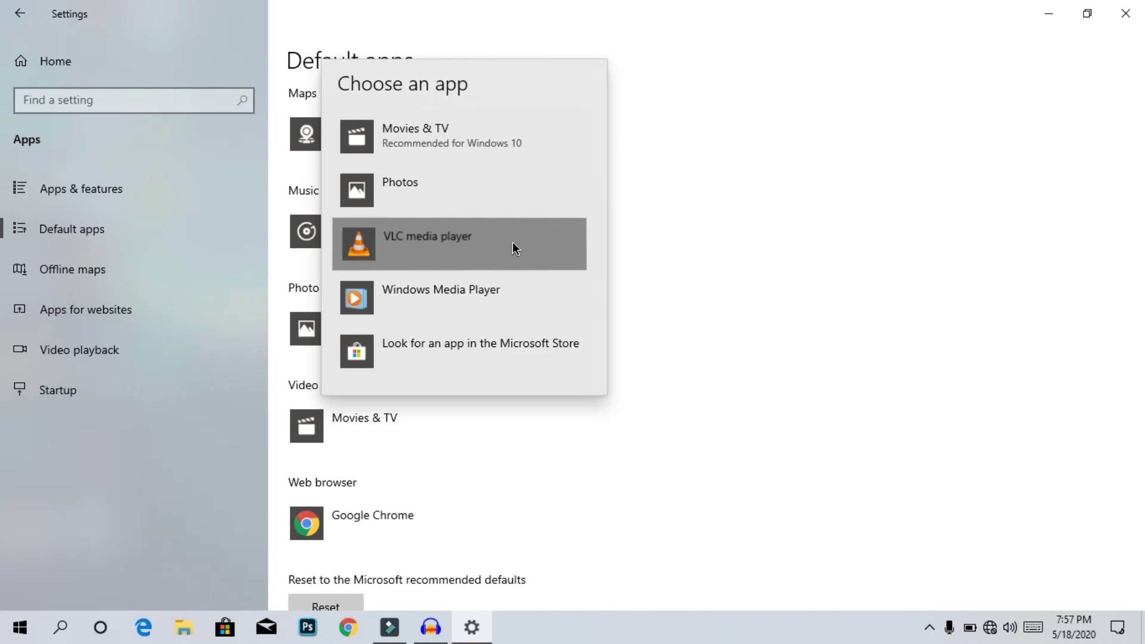
click(514, 244)
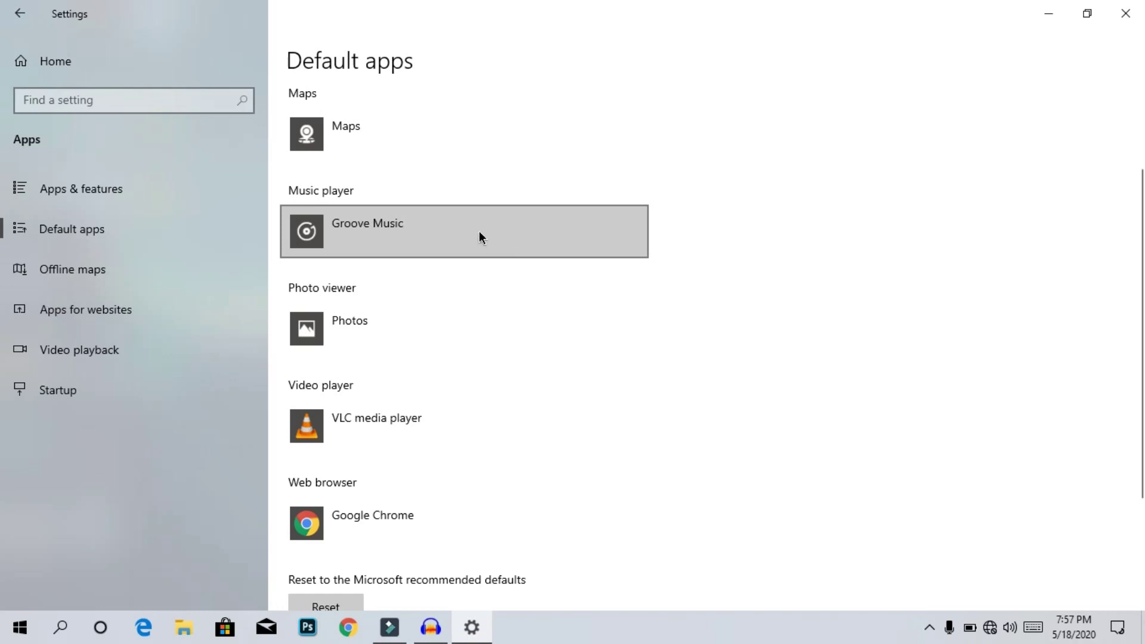
Step: Set the default music player to VLC media player
click(416, 217)
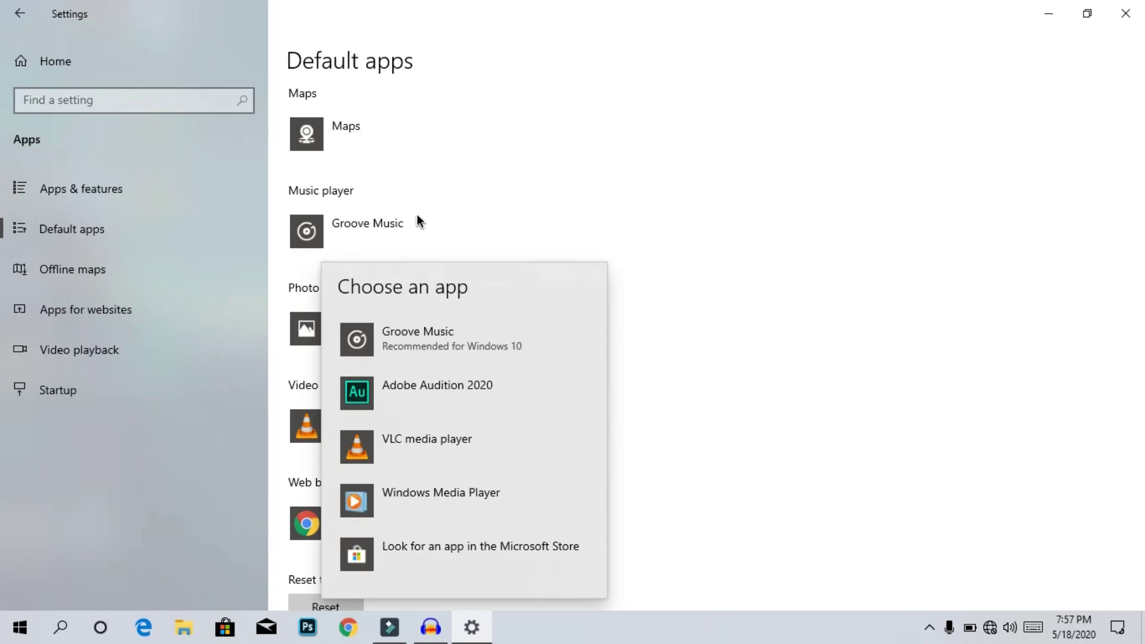
click(438, 442)
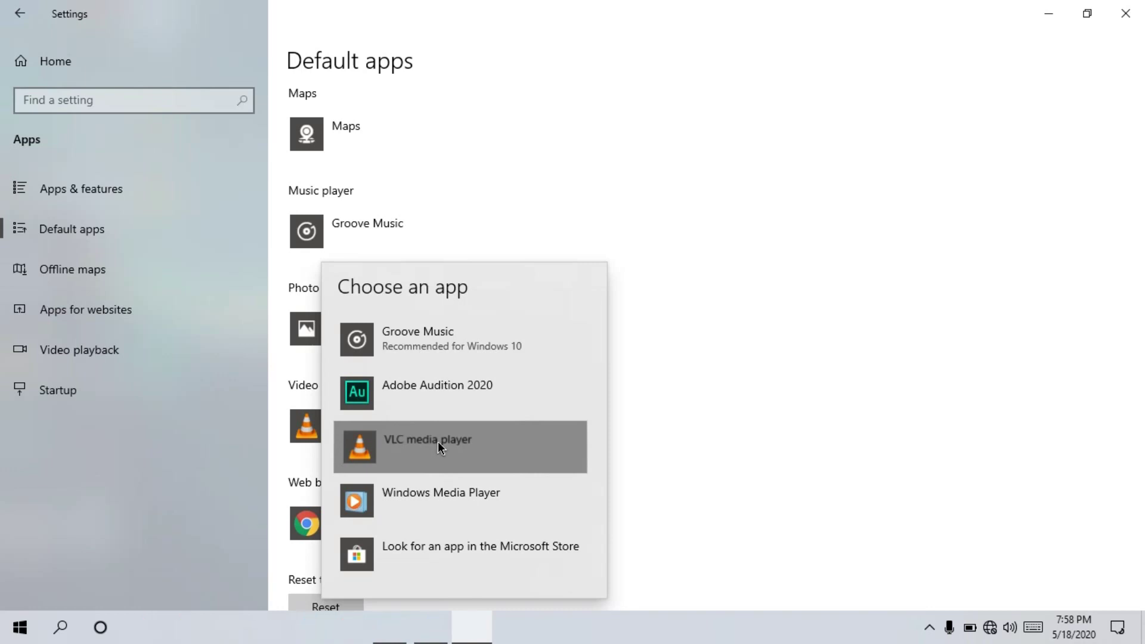
scroll(469, 400, down, 2)
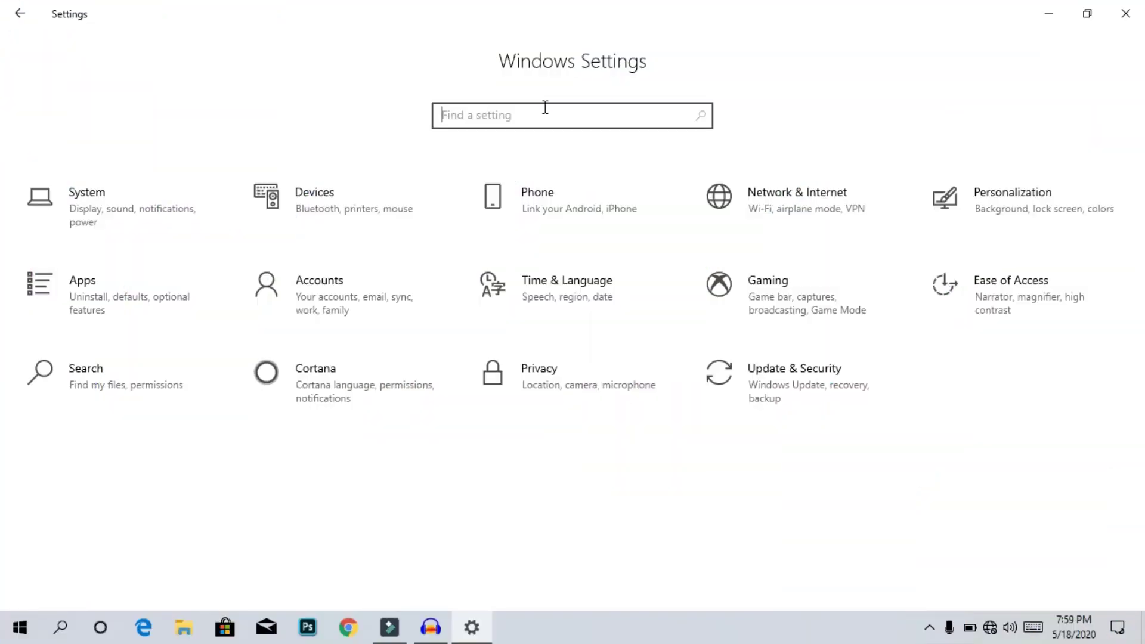
Step: Search Windows Settings for the storage options and open Storage settings
text(s)
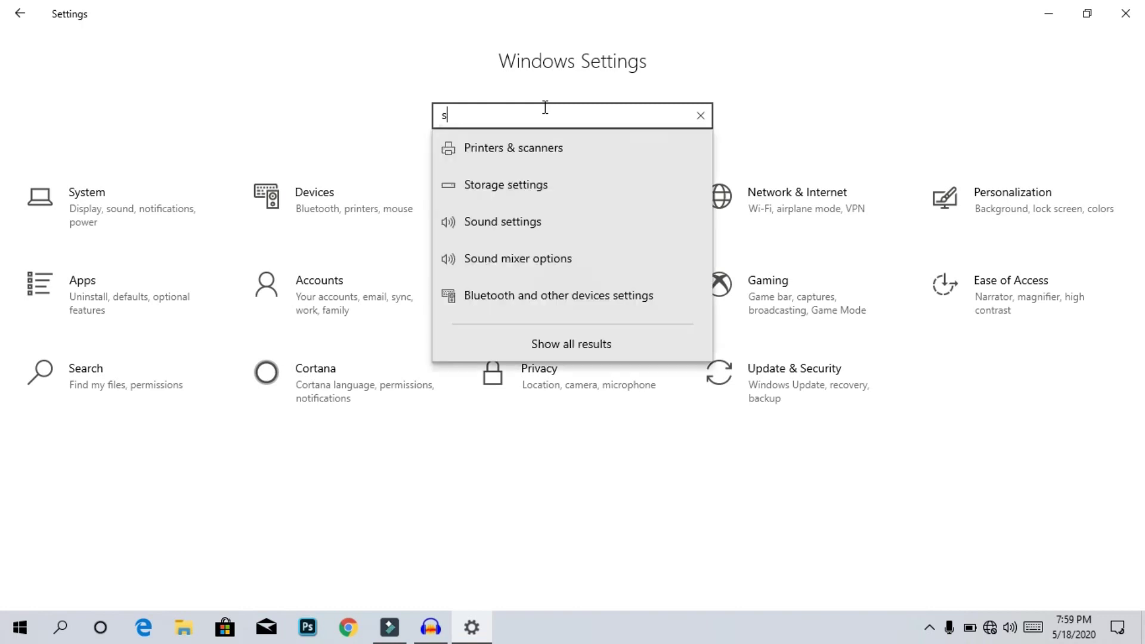
text(o)
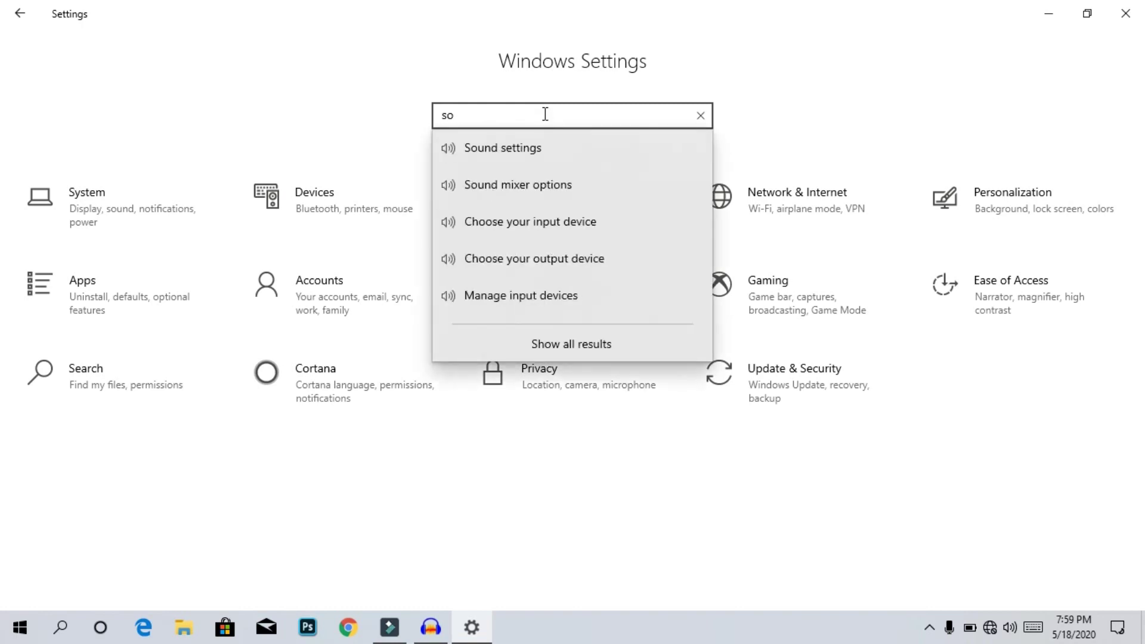
key(BackSpace)
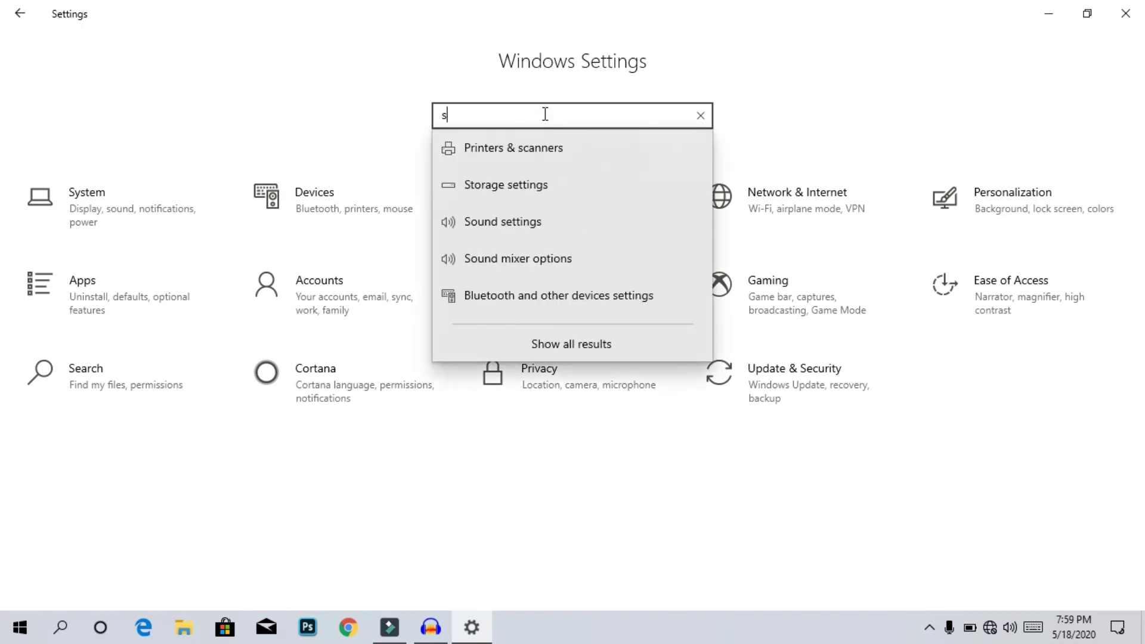
click(558, 172)
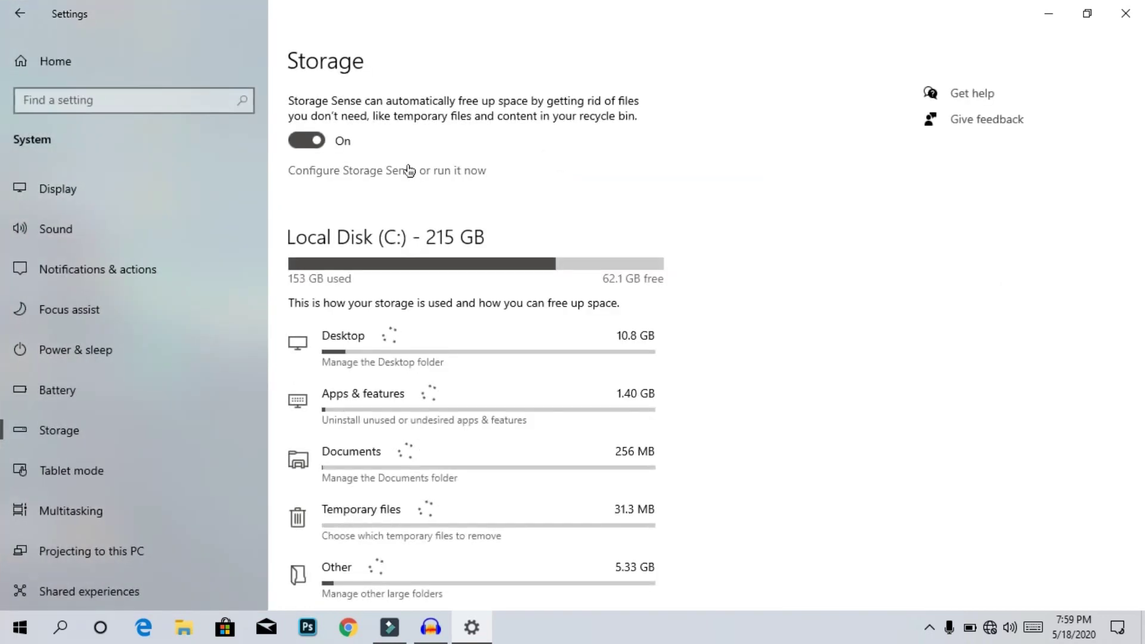
Step: View the desktop files through the Desktop category of Local Disk (C:), close the folder and return to the storage overview
scroll(370, 192, down, 3)
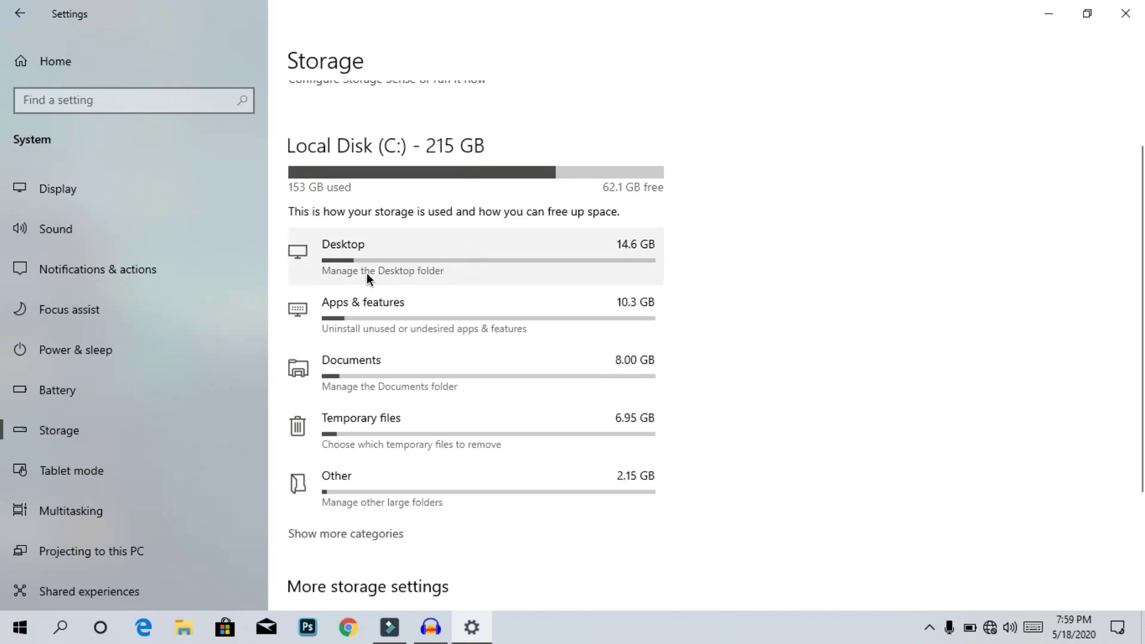
click(579, 273)
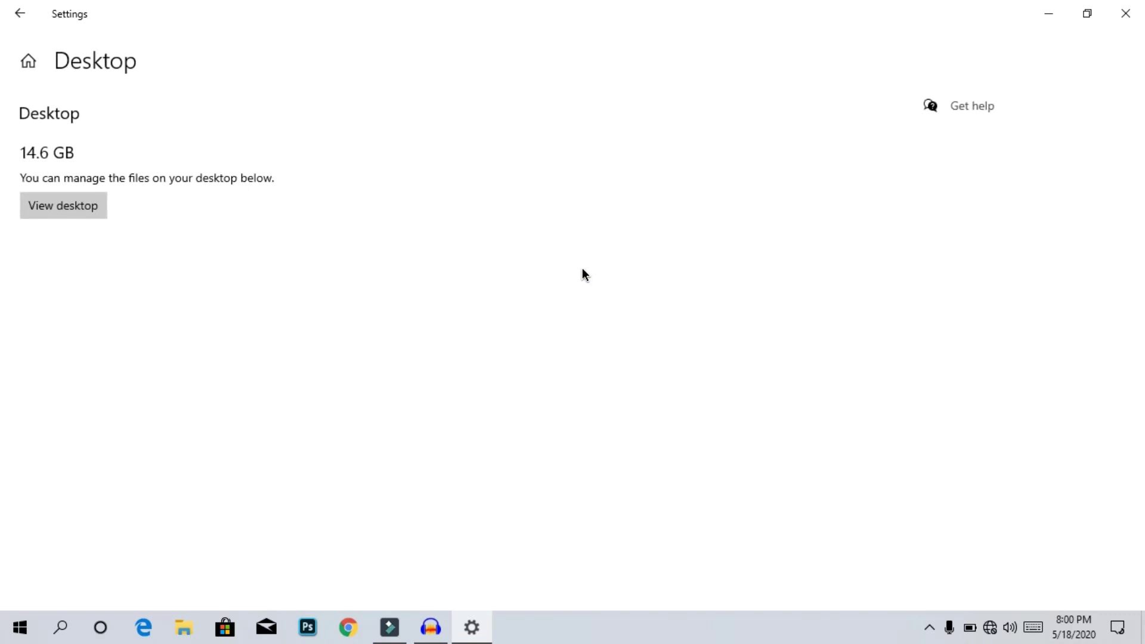
click(92, 205)
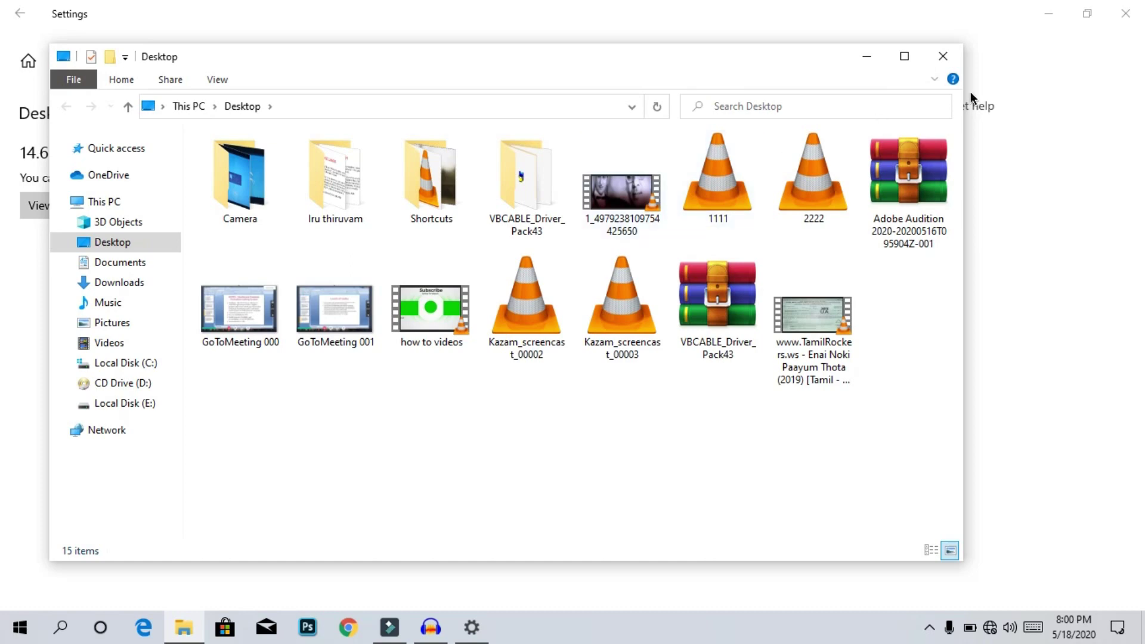
click(943, 56)
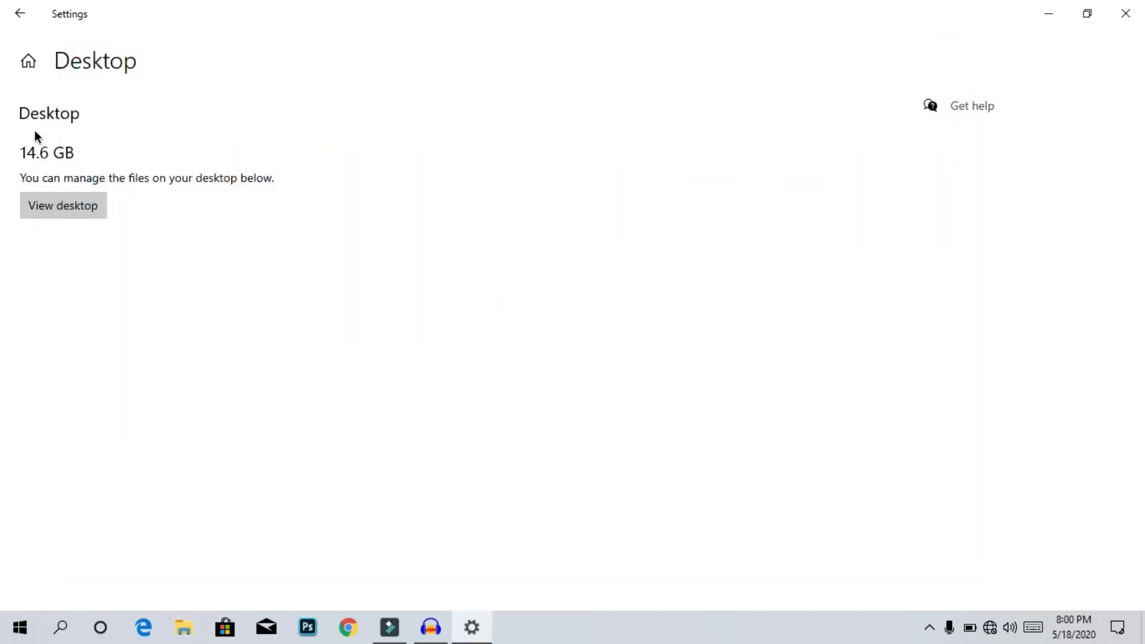
click(13, 12)
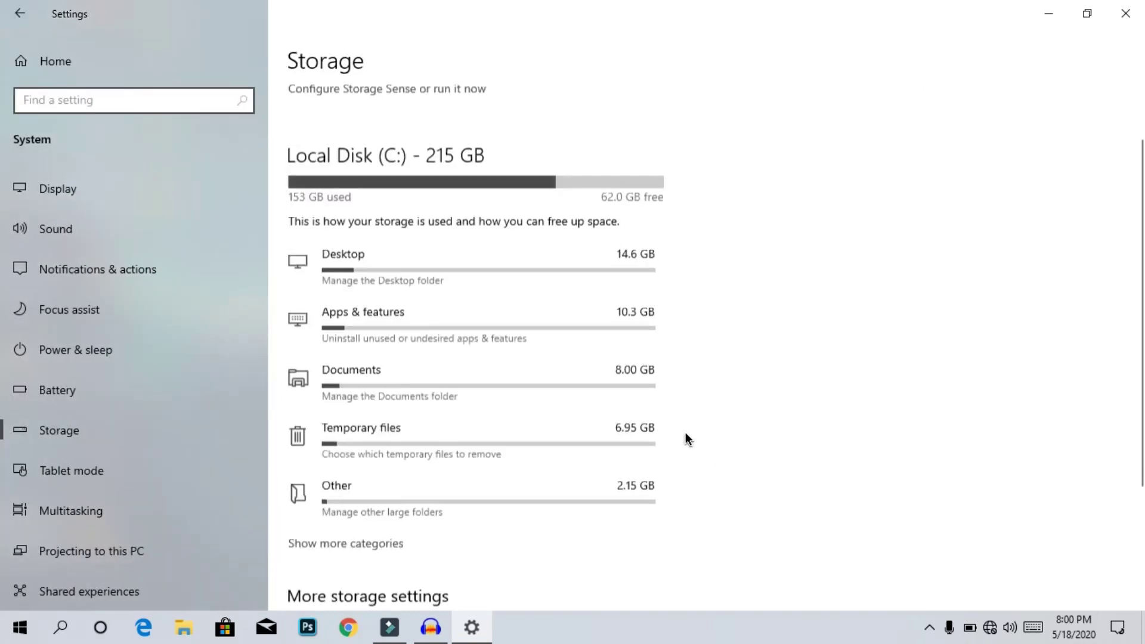
Step: Open the Apps & features storage category and examine the list of apps installed on Local Disk (C:)
scroll(685, 439, down, 2)
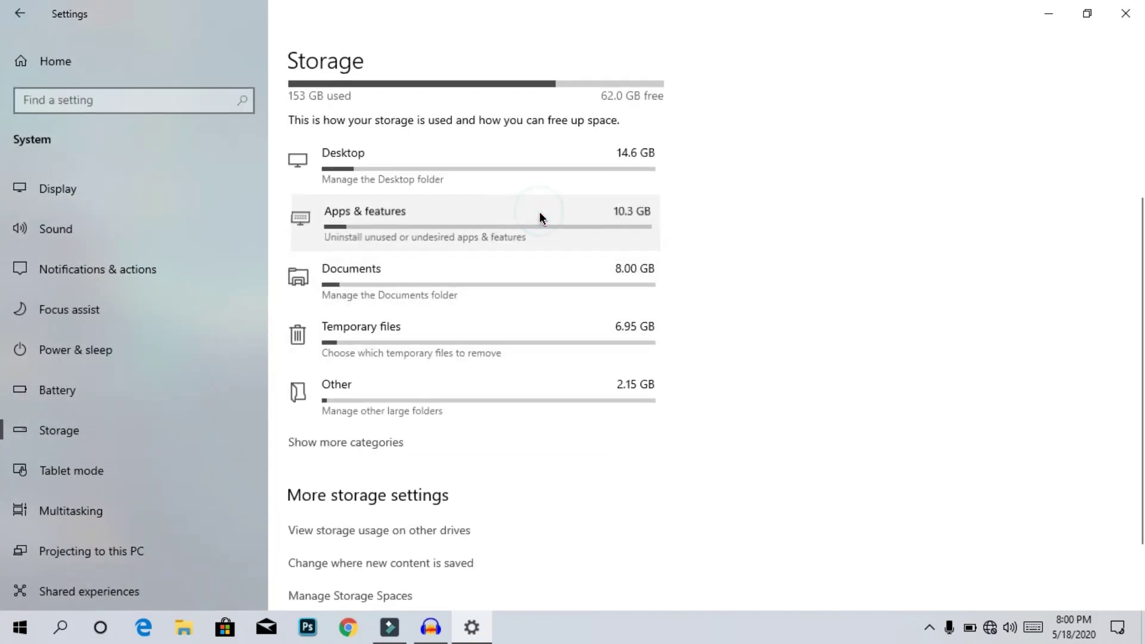
click(539, 216)
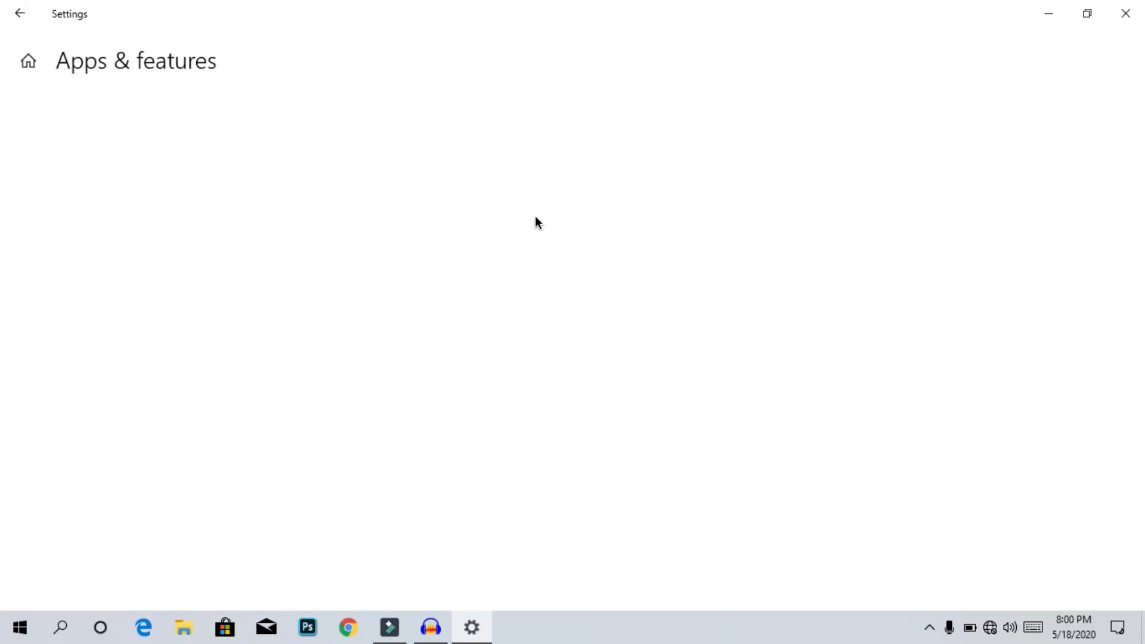
scroll(371, 398, down, 2)
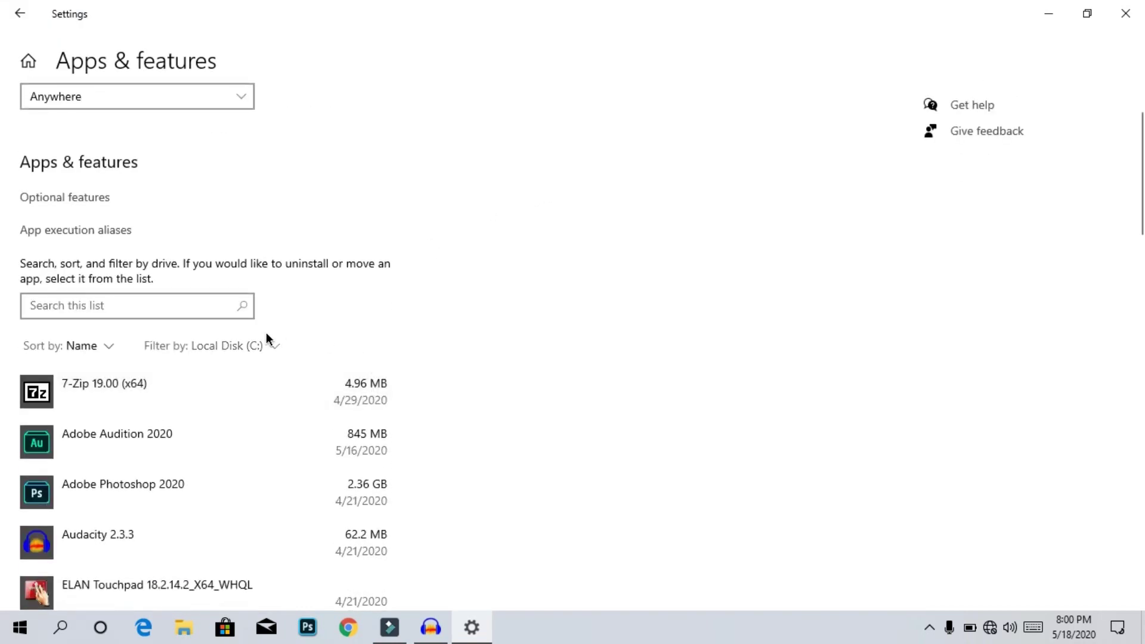
scroll(433, 405, down, 2)
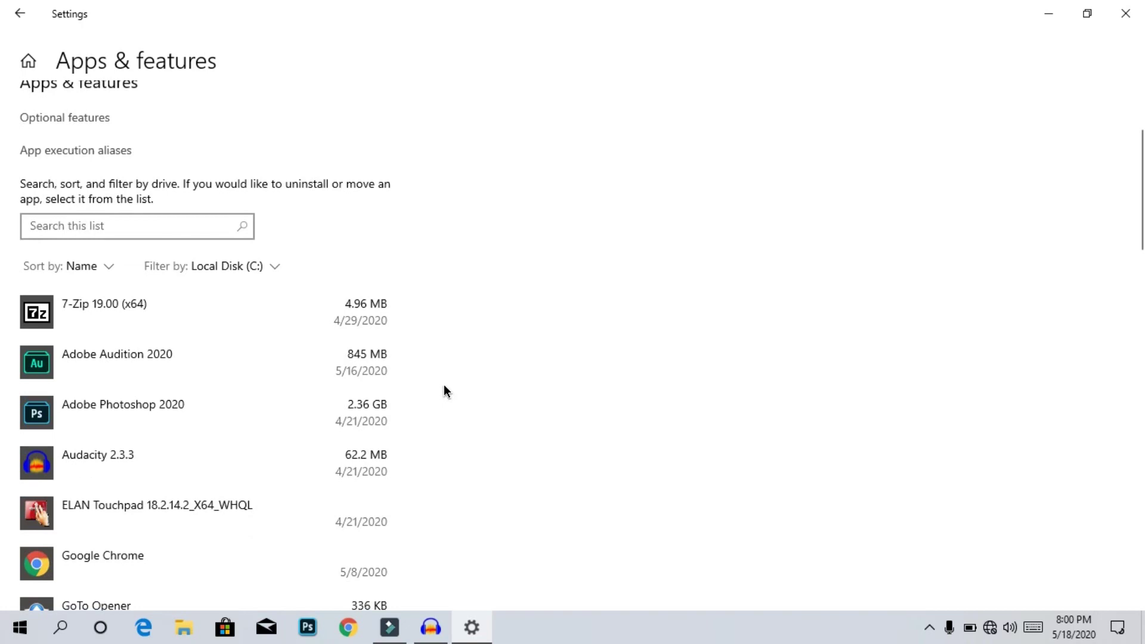
scroll(444, 388, down, 2)
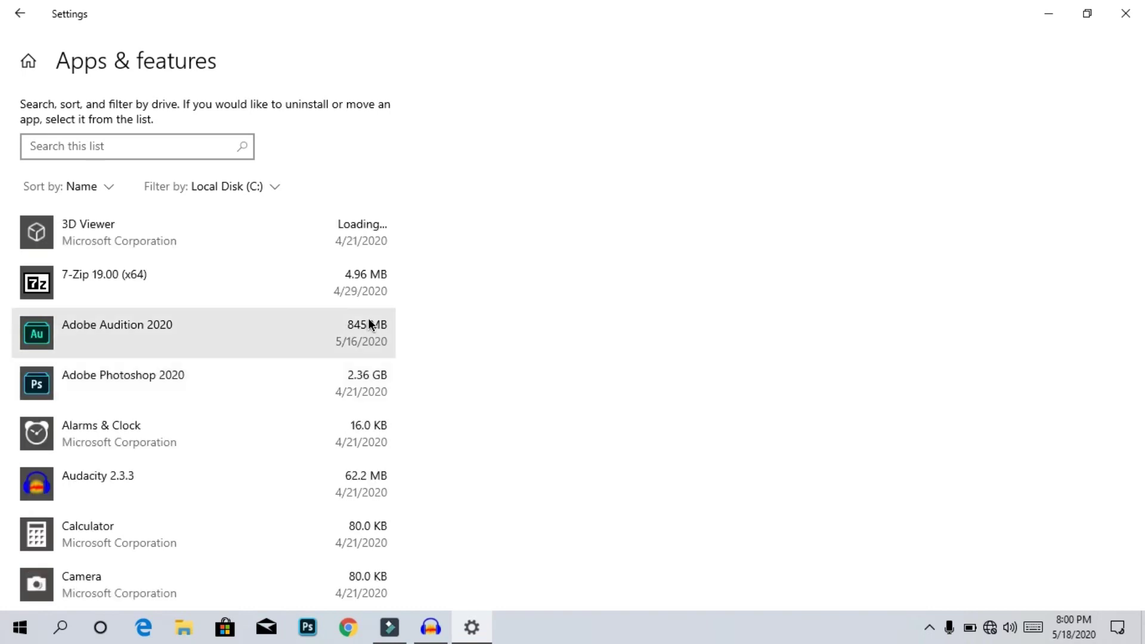
scroll(365, 323, down, 3)
scroll(361, 321, down, 2)
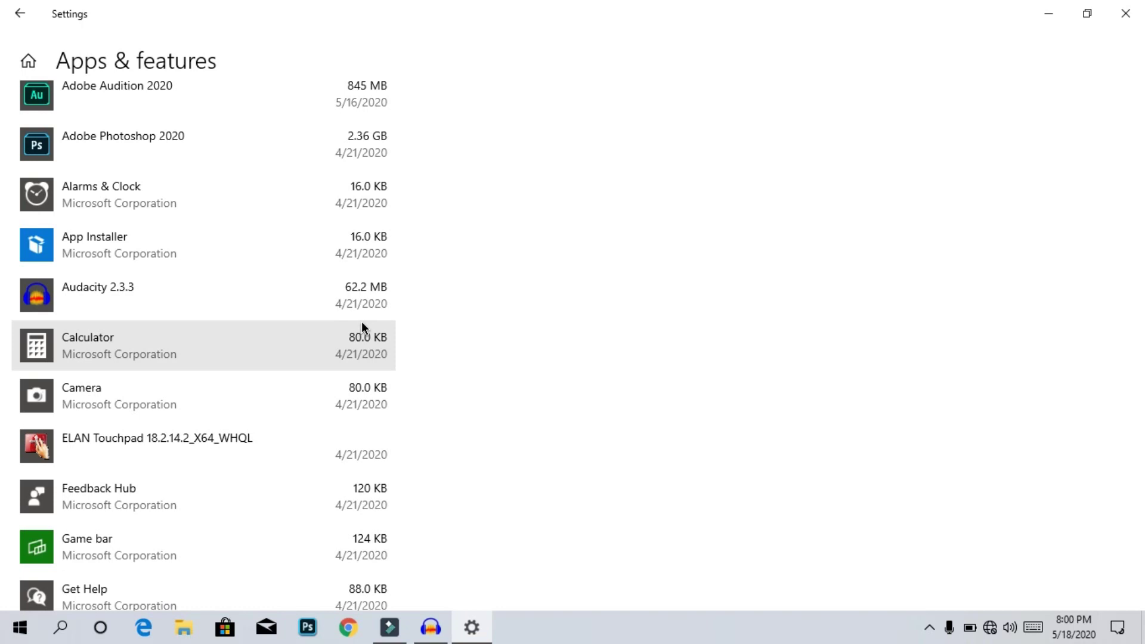
scroll(361, 321, up, 10)
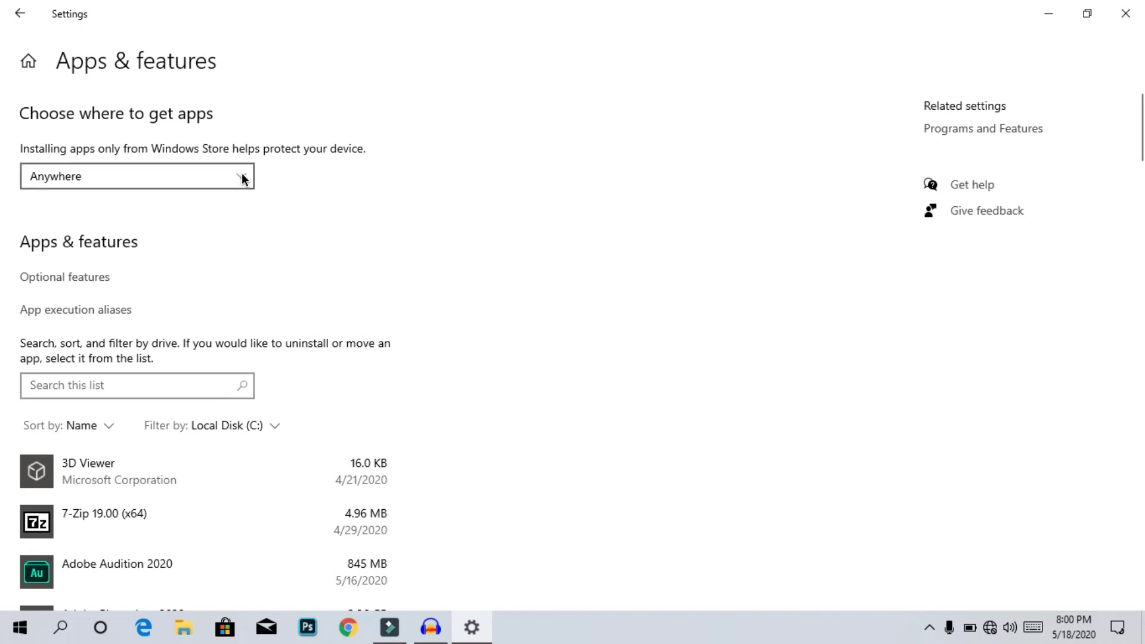
Step: Restrict where apps can be installed from to "The Microsoft Store only (recommended)"
click(245, 179)
click(36, 156)
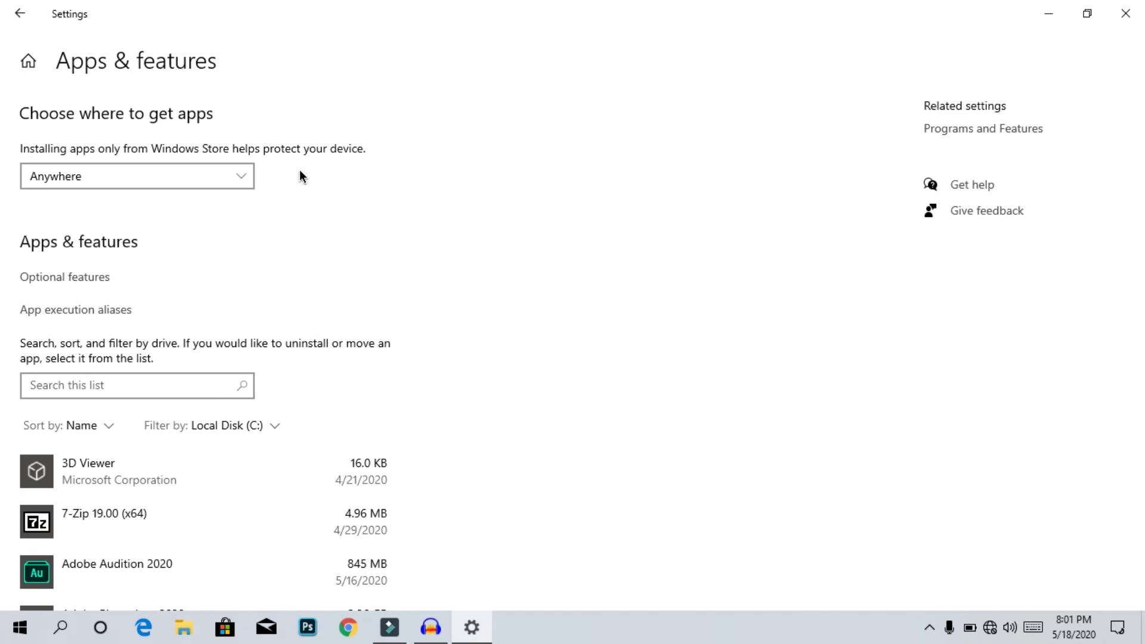
click(184, 175)
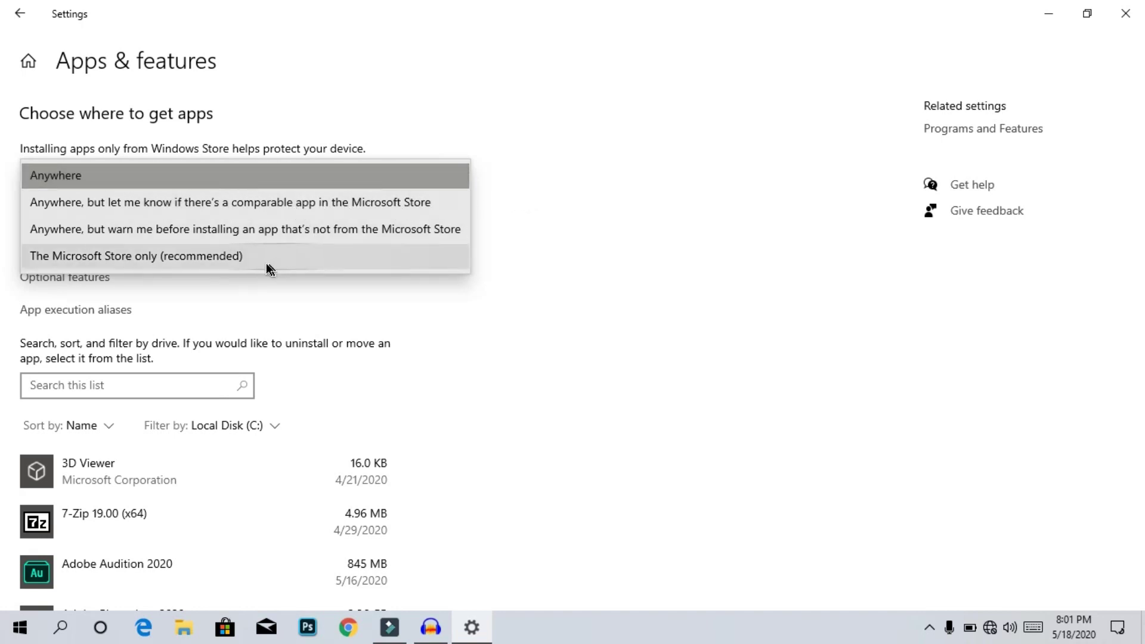
click(128, 259)
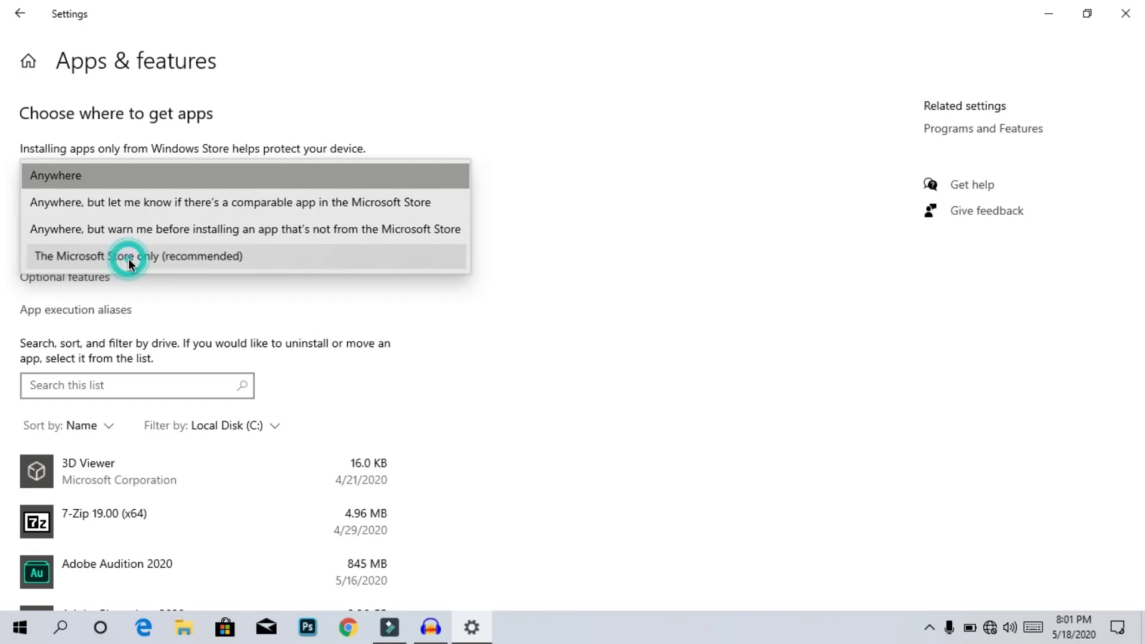
click(128, 259)
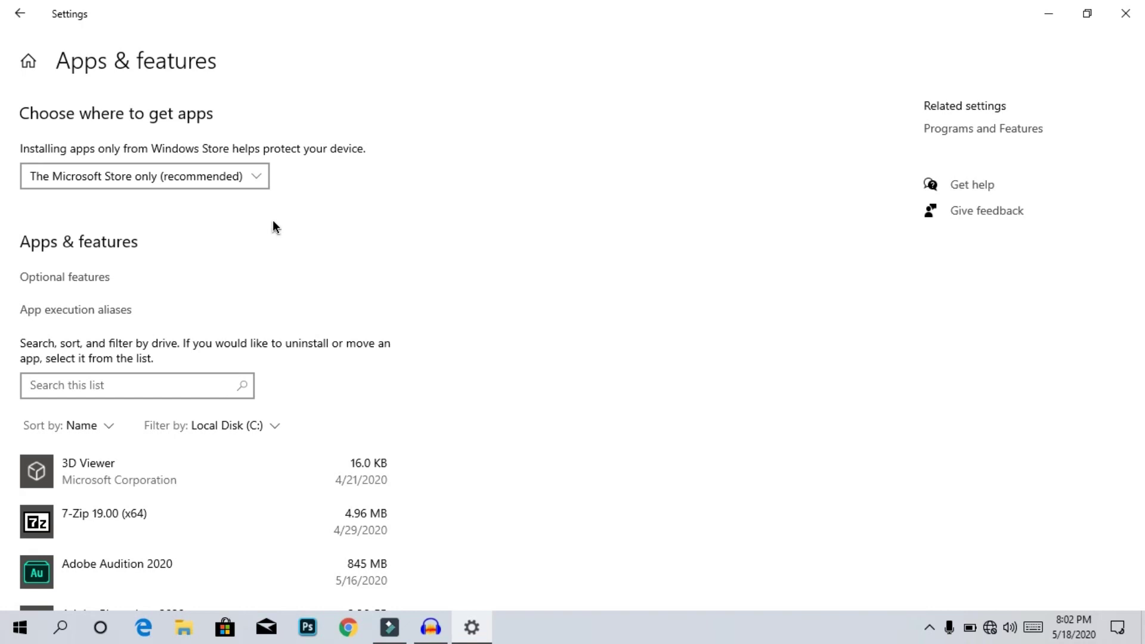
Step: Set the allowed source for installing apps to Anywhere
click(190, 181)
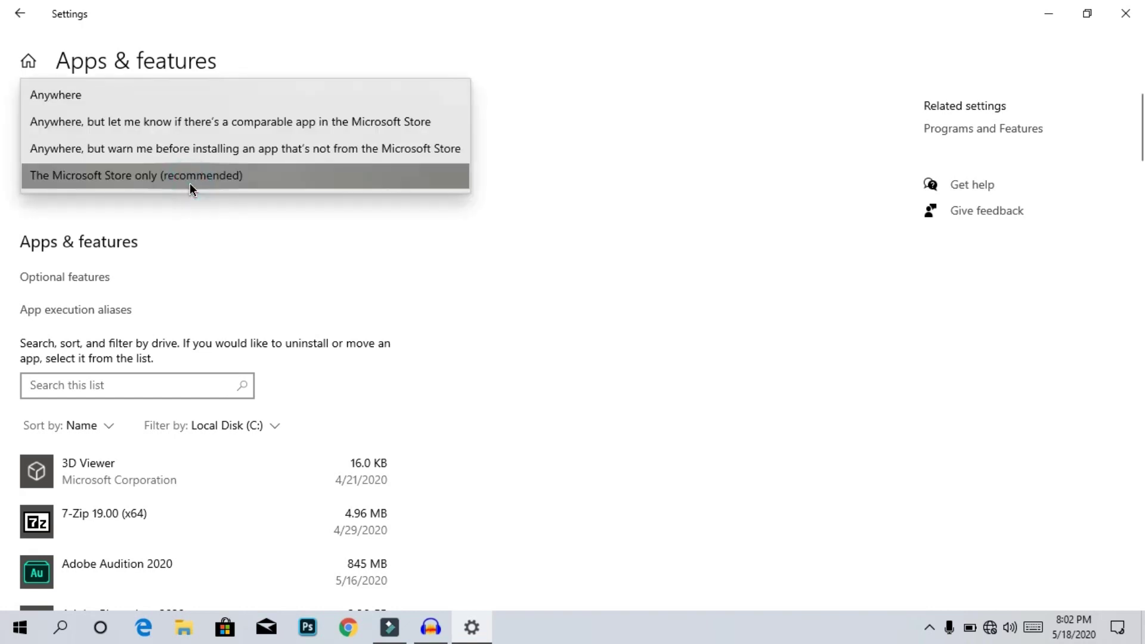
click(149, 98)
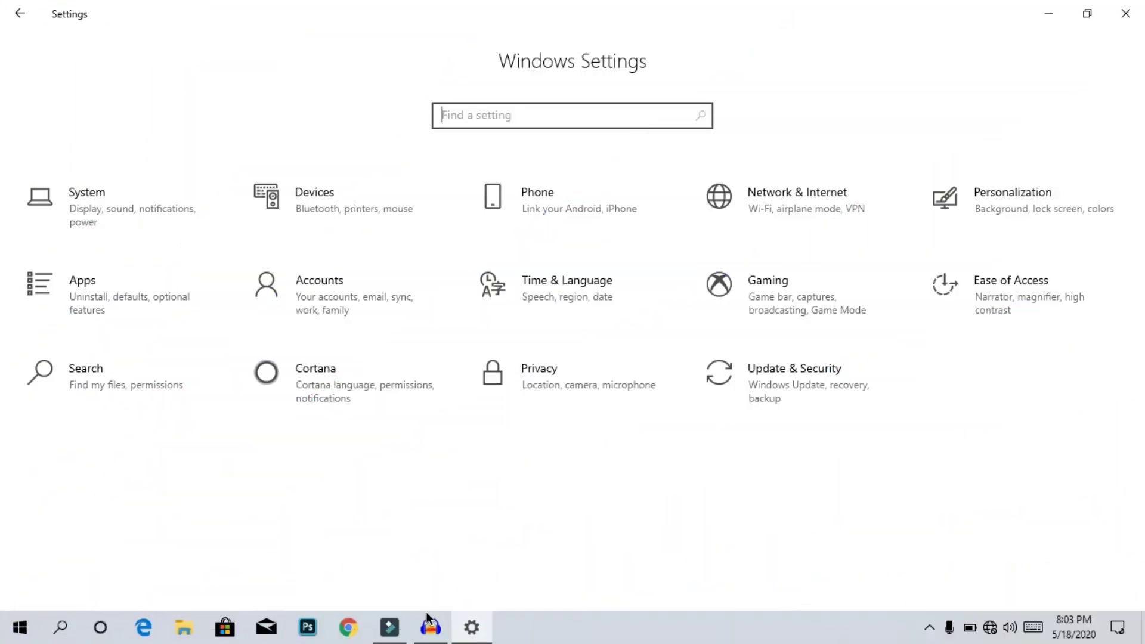
Step: In the General privacy options, turn off language list access, app launch tracking and suggested content, and switch the advertising ID off and back on
click(560, 380)
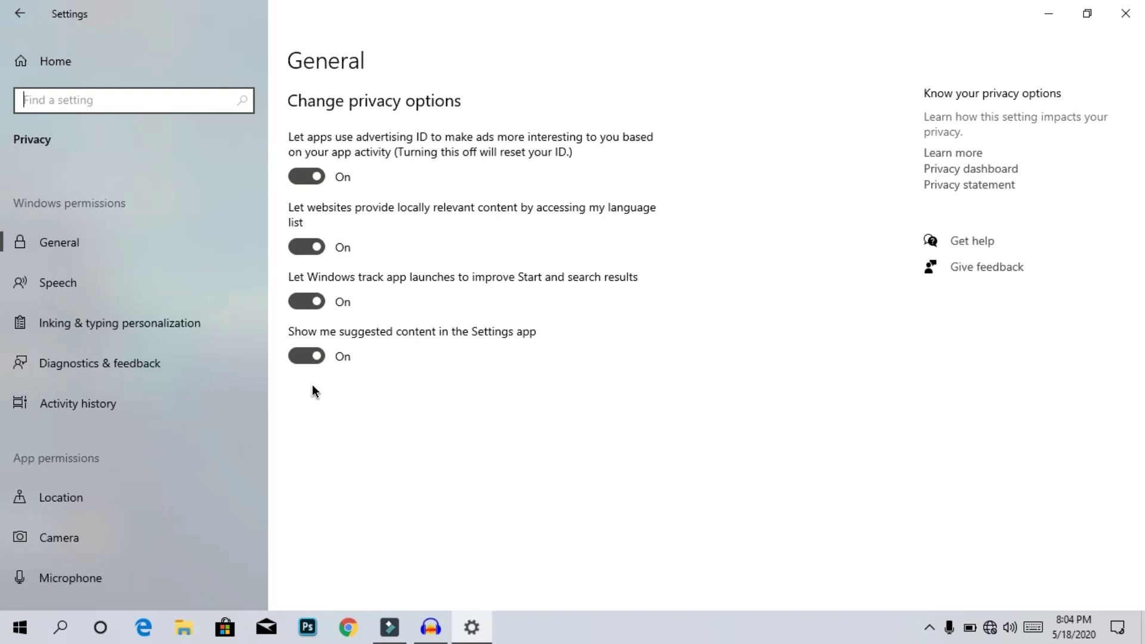
click(317, 176)
click(306, 246)
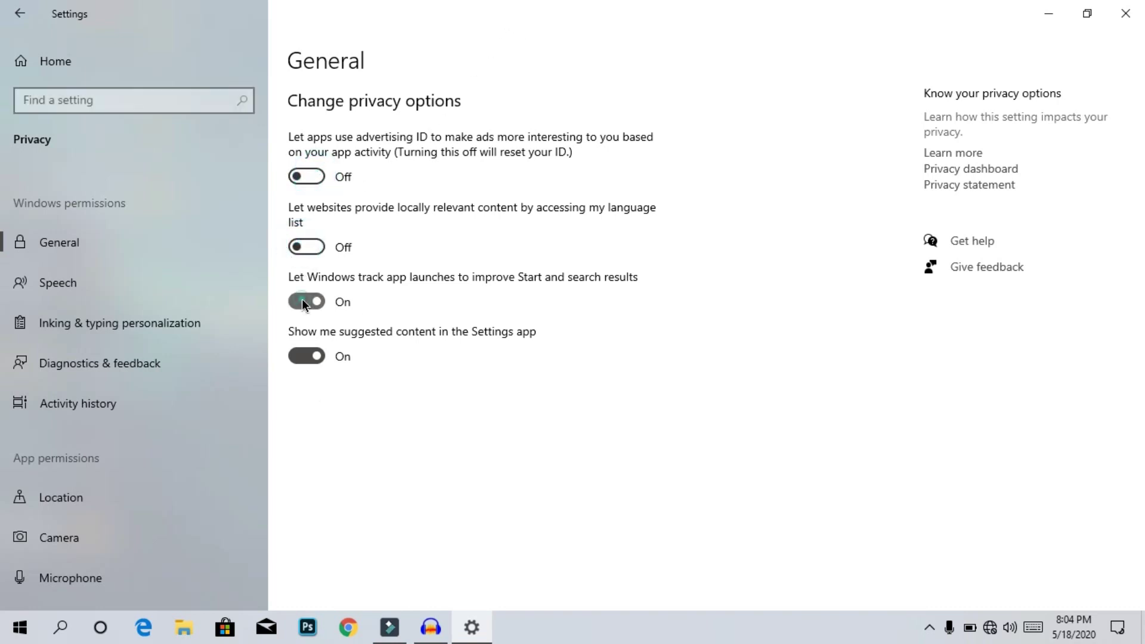
click(299, 362)
click(320, 179)
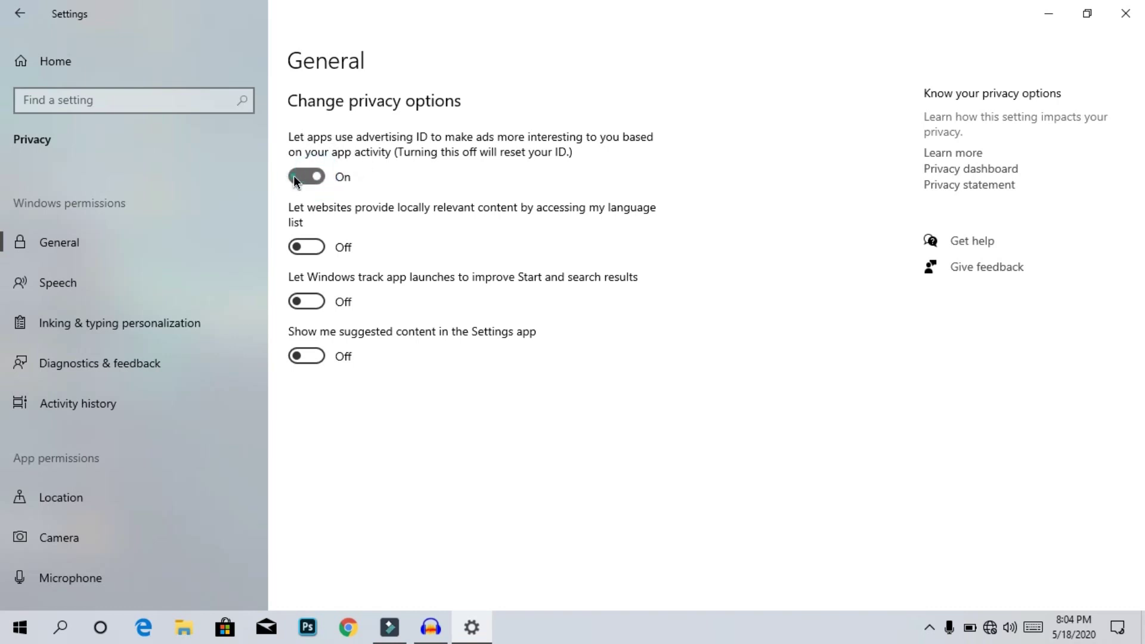
Step: Turn off the option that lets apps use the advertising ID
click(293, 176)
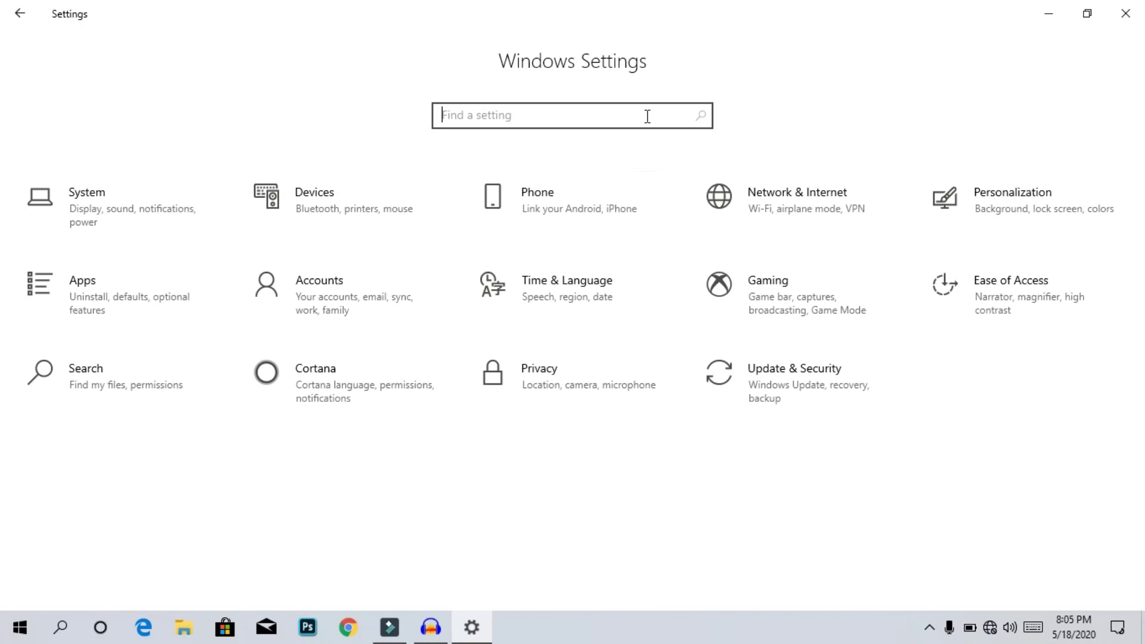
Step: Search the settings for "fi", open Find My Device, and turn on saving the device's location periodically
text(fi)
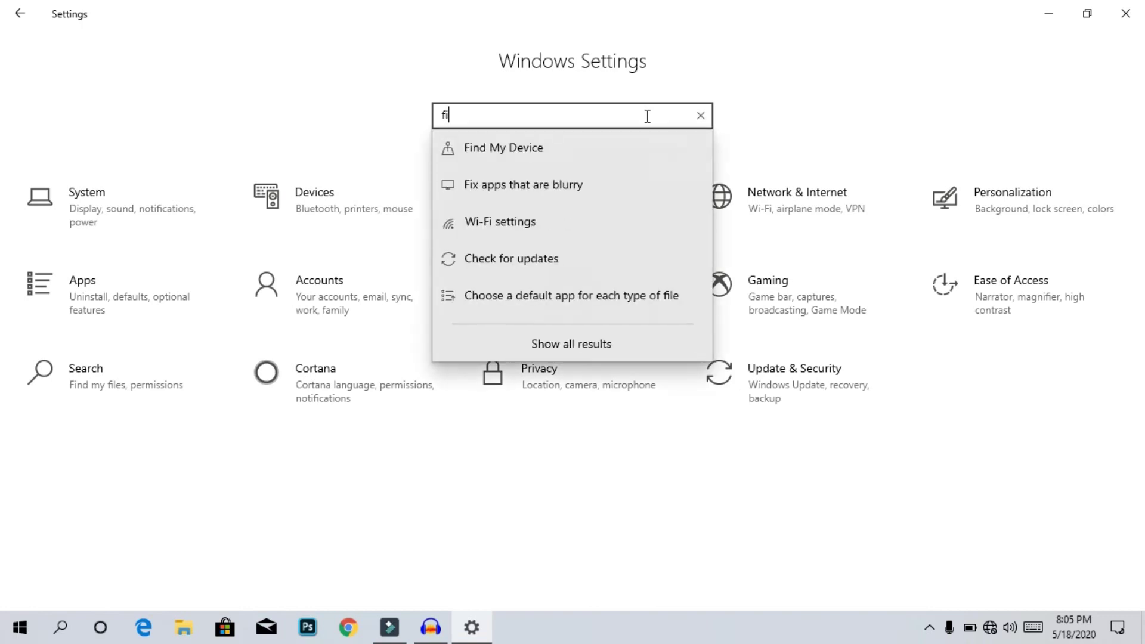
click(605, 139)
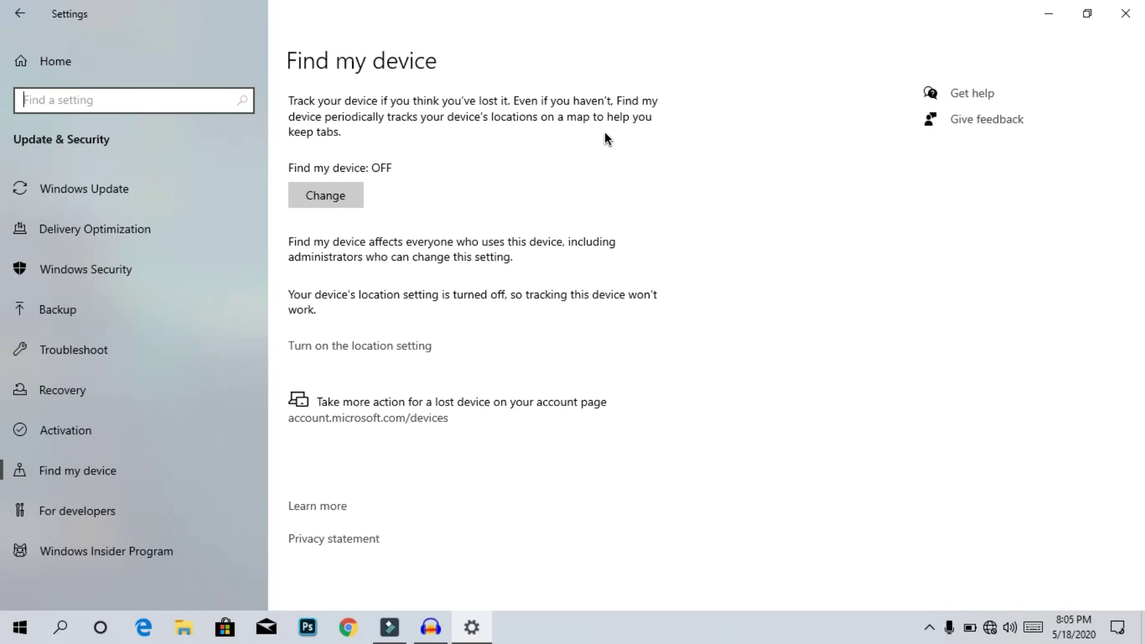
click(342, 201)
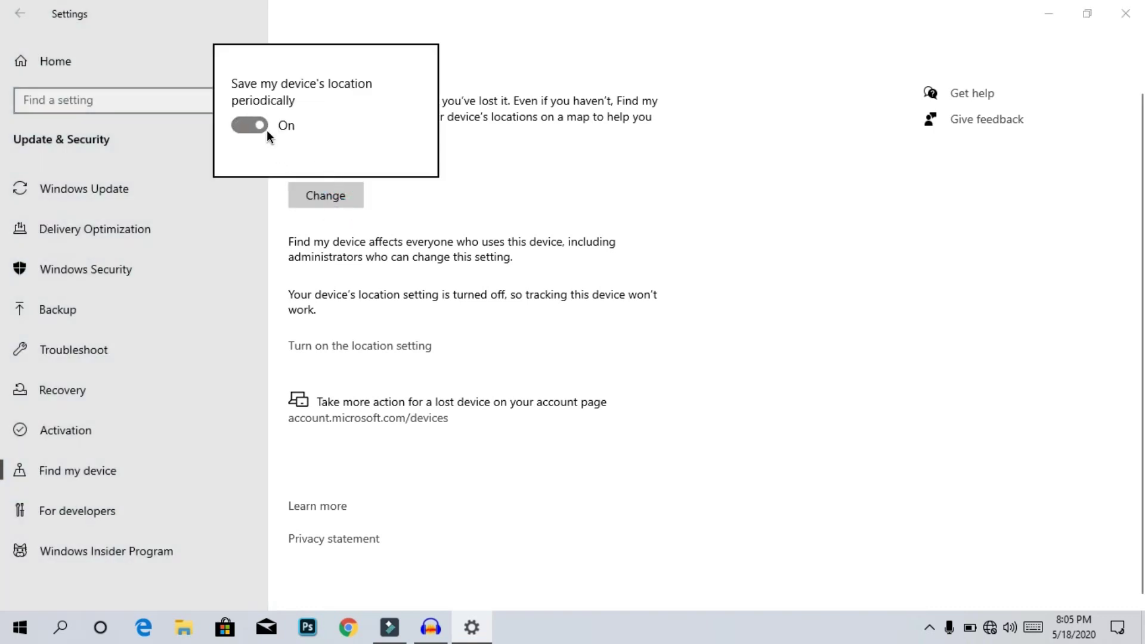
click(811, 211)
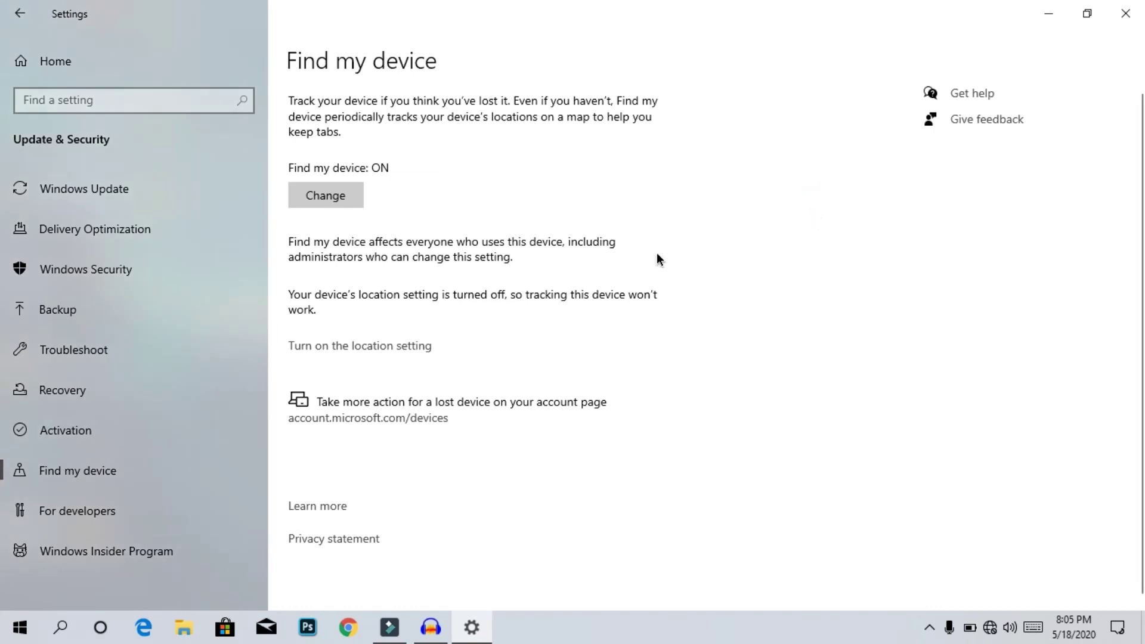
Step: Open the location privacy settings from Find my device and turn on location access for this device
click(399, 352)
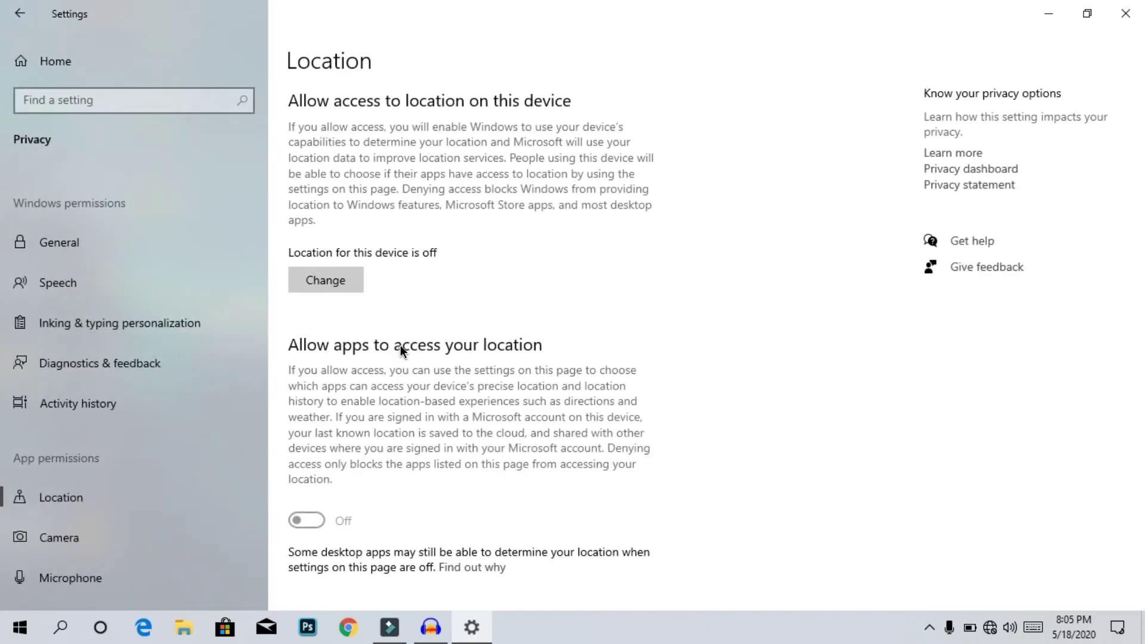
click(332, 286)
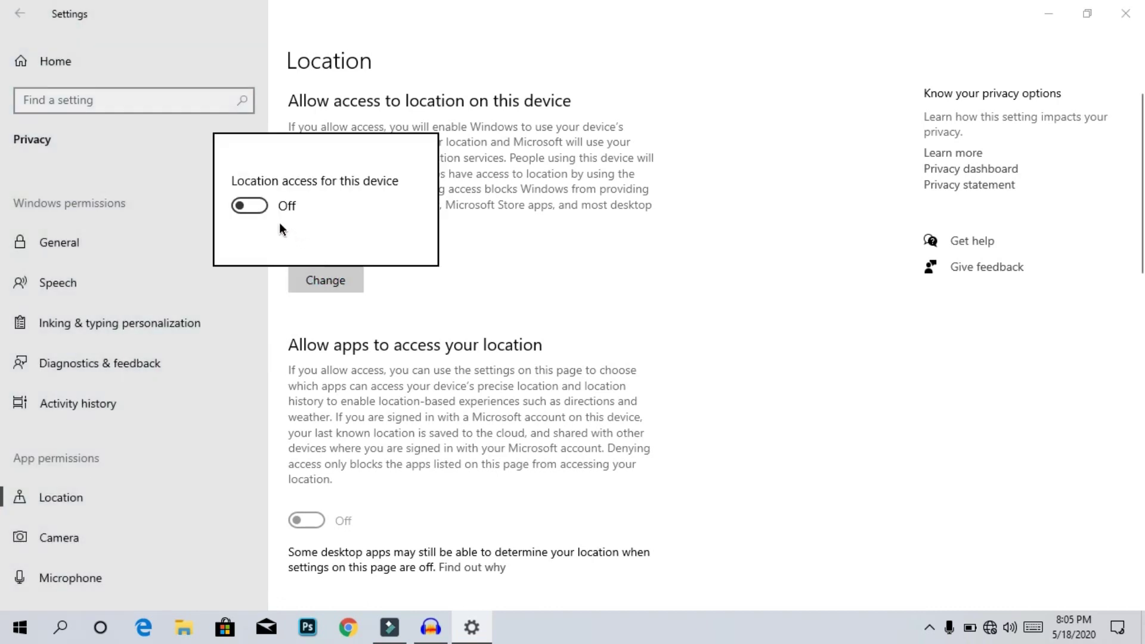
click(289, 206)
click(514, 257)
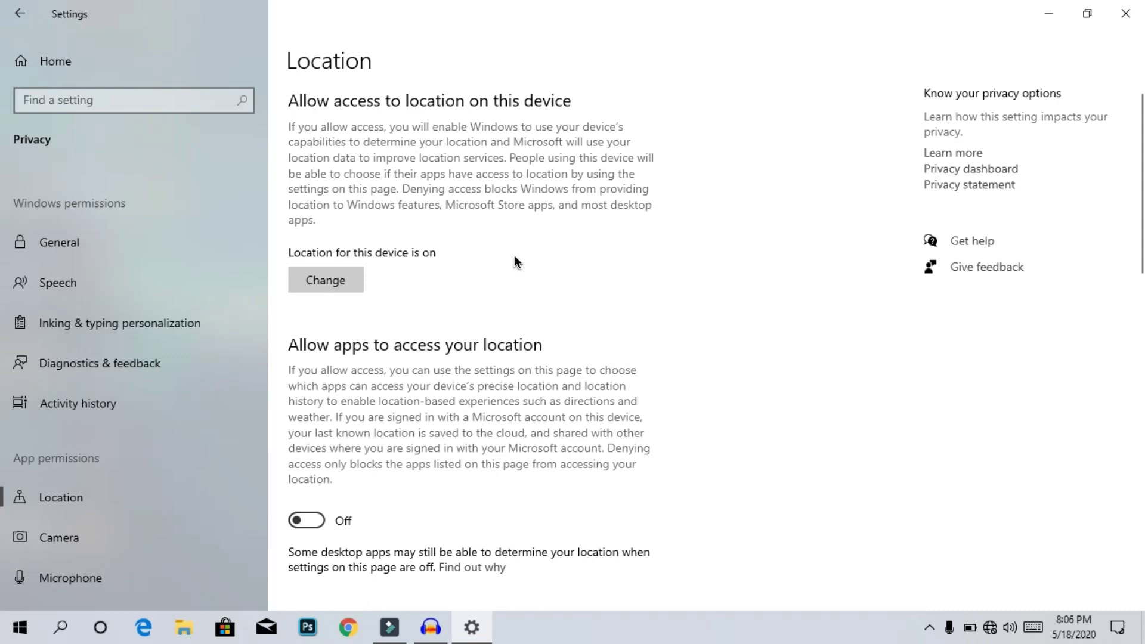
Step: In the Searching Windows settings, set Find My Files to Enhanced so that the entire PC is searched
click(20, 13)
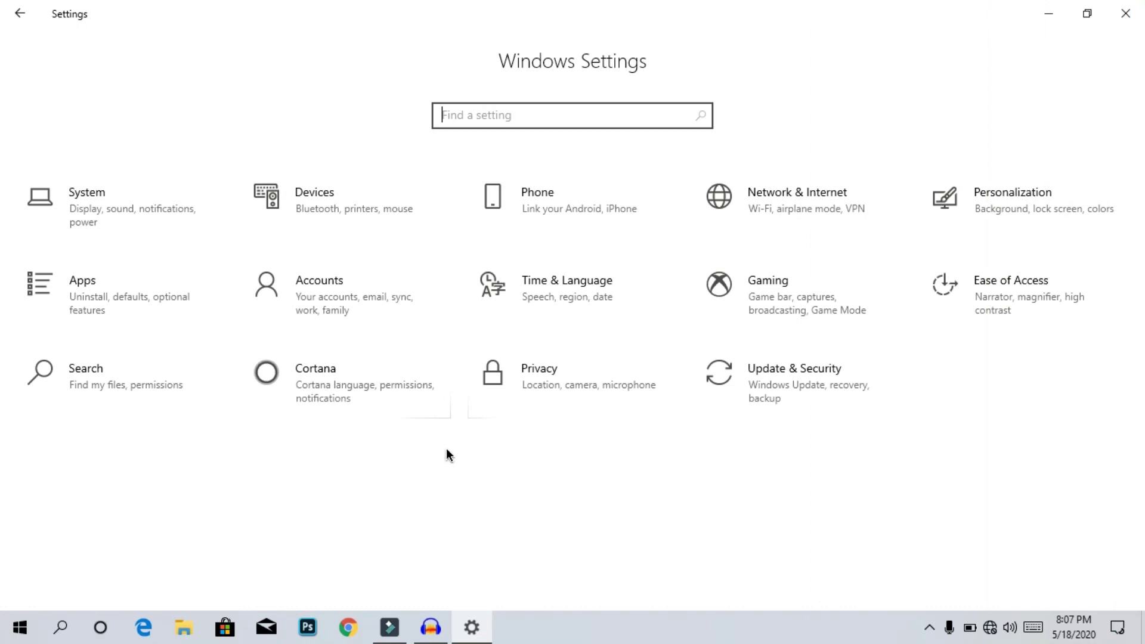
click(157, 376)
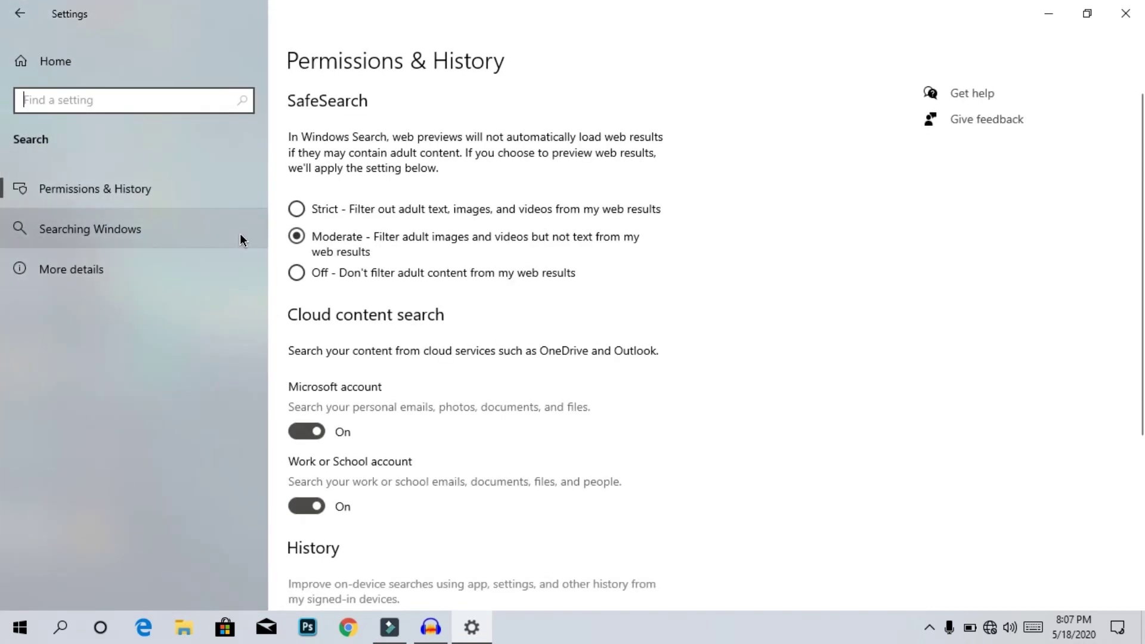
click(121, 225)
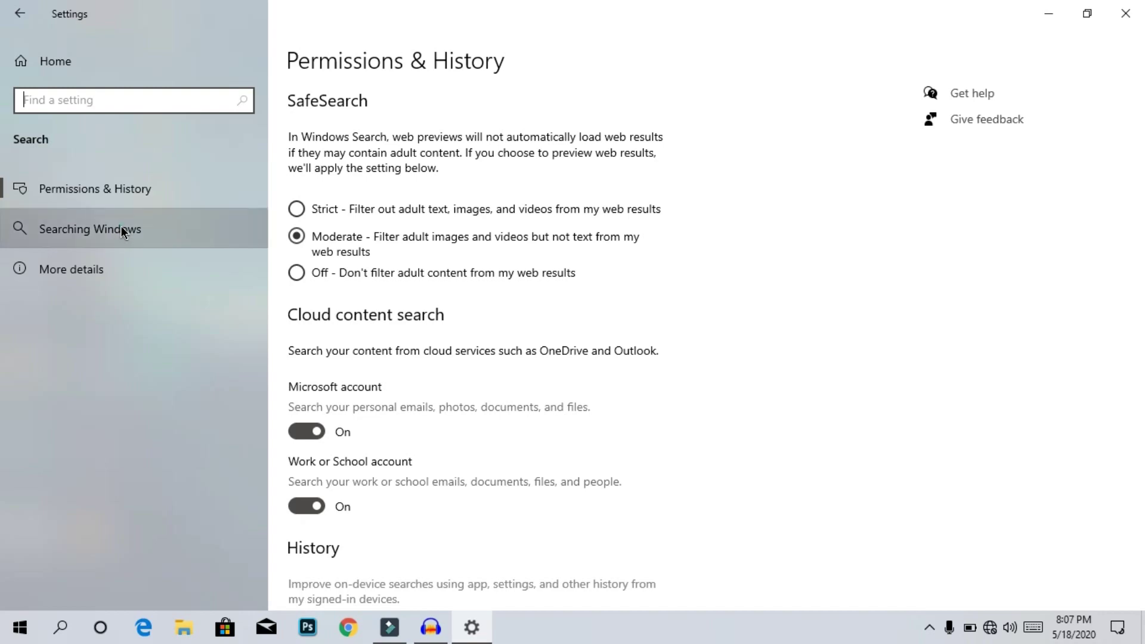
scroll(534, 375, down, 5)
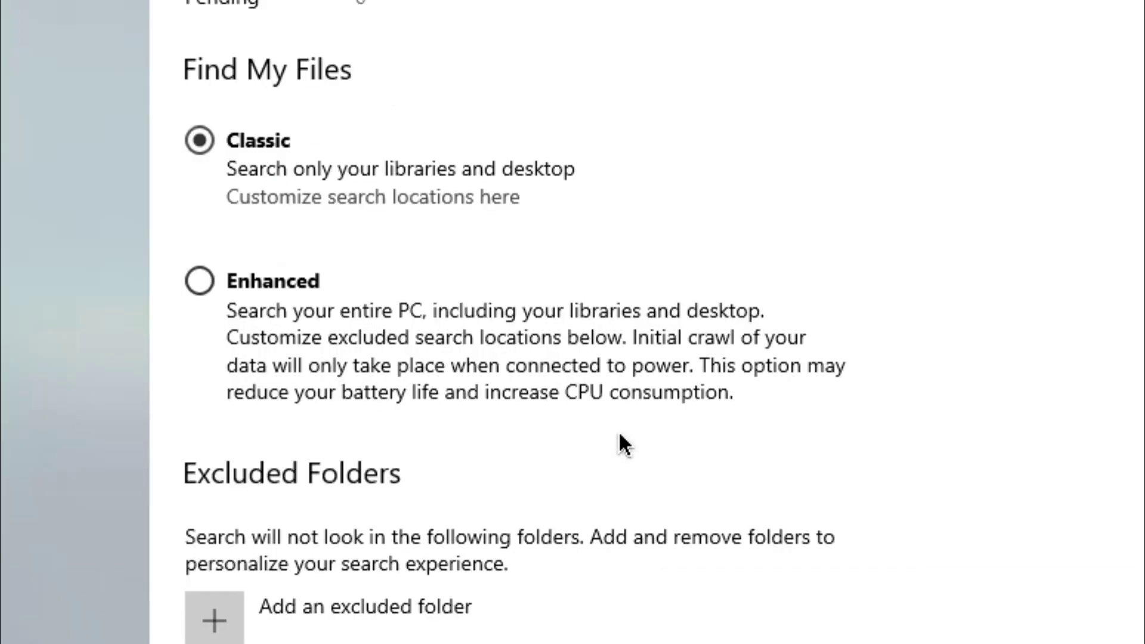
scroll(537, 334, up, 3)
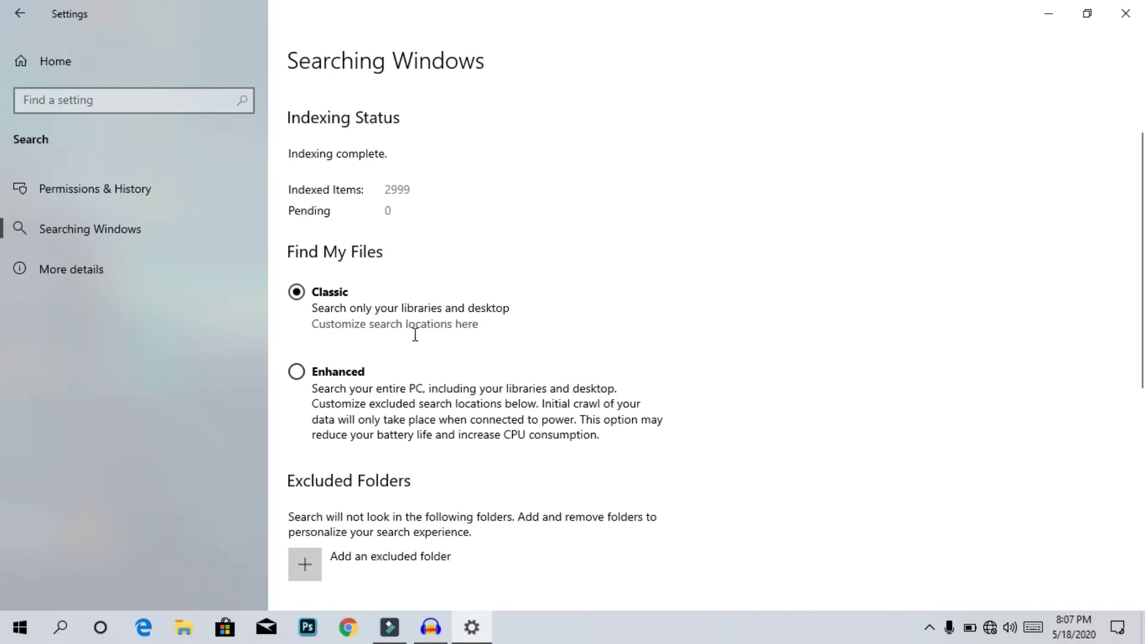
click(184, 627)
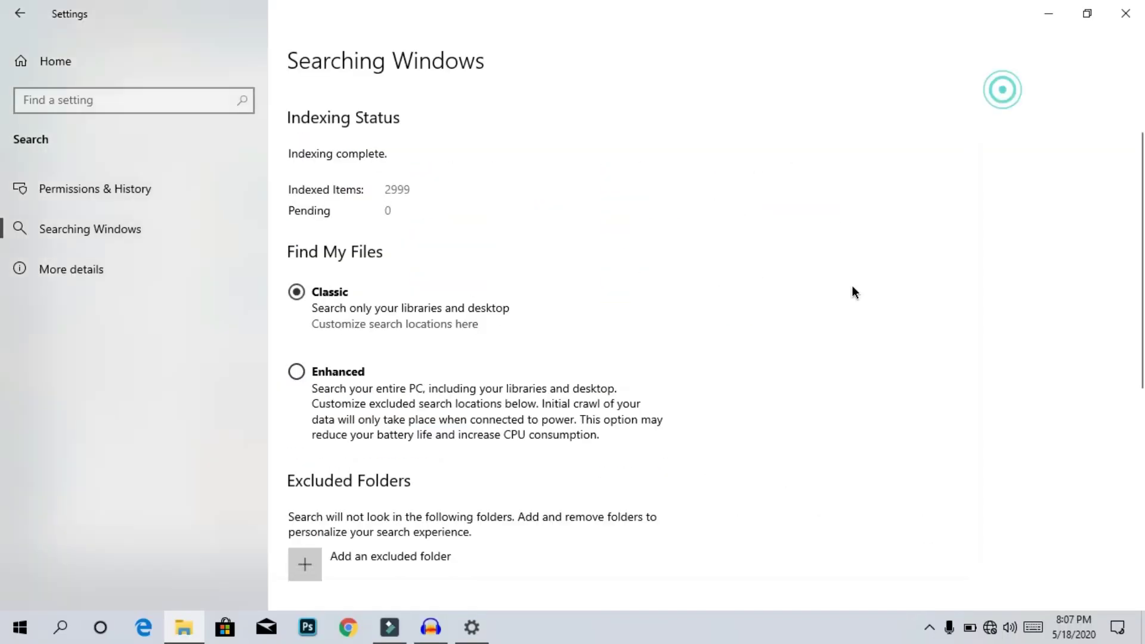
scroll(502, 421, down, 2)
click(337, 278)
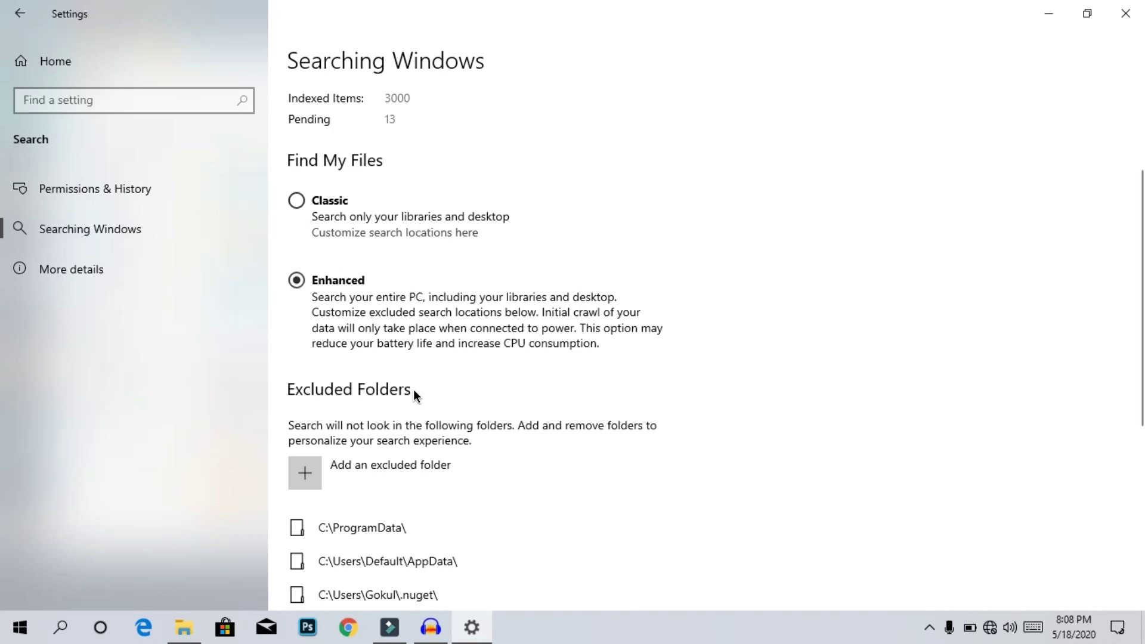
Step: Add the Pictures folder to the search's Excluded Folders and close the settings
scroll(899, 361, down, 5)
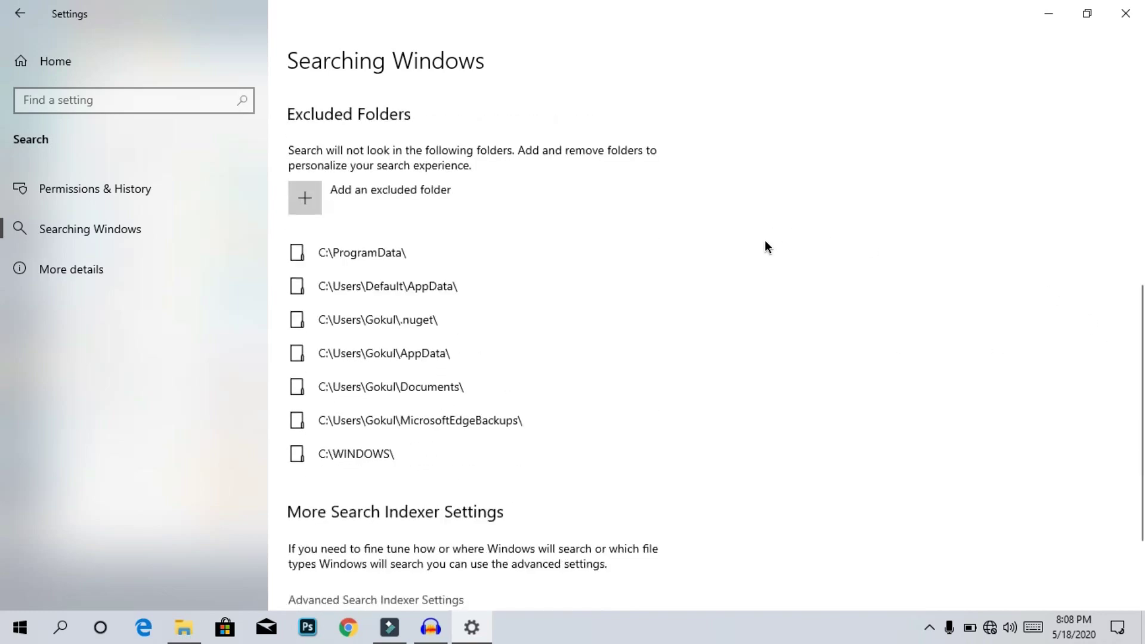
click(477, 192)
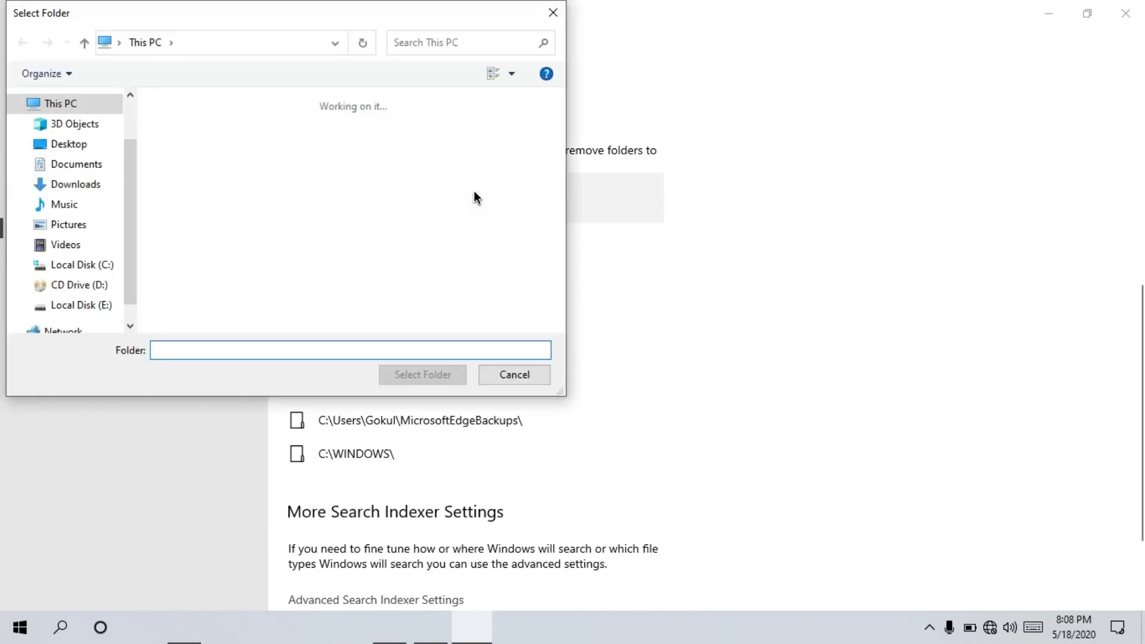
scroll(264, 208, down, 3)
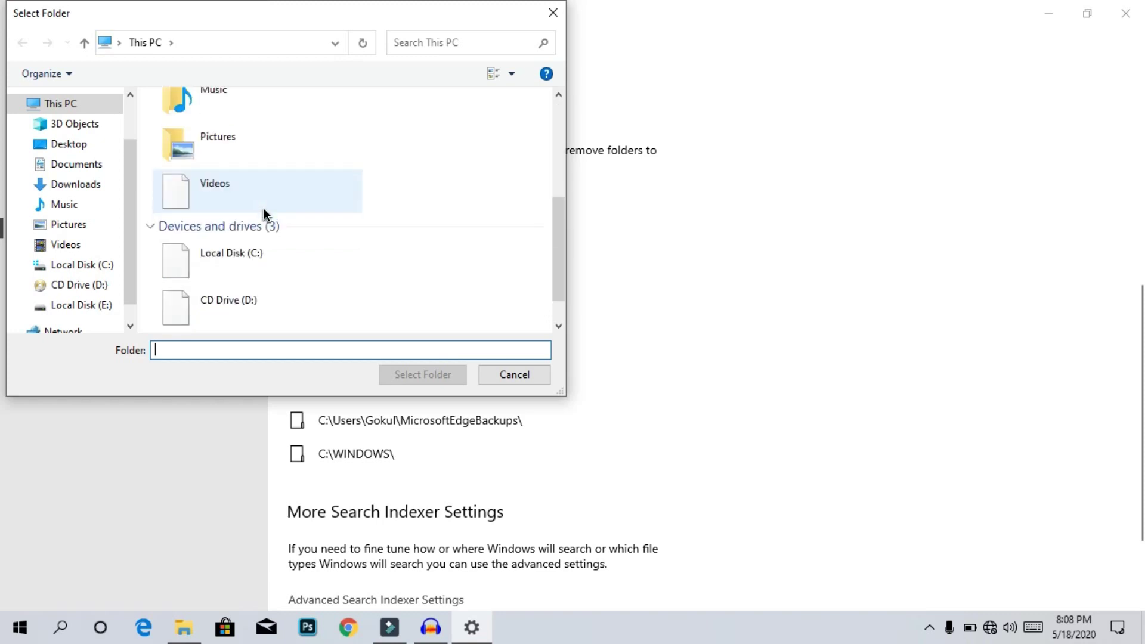
scroll(264, 209, down, 1)
scroll(263, 207, up, 2)
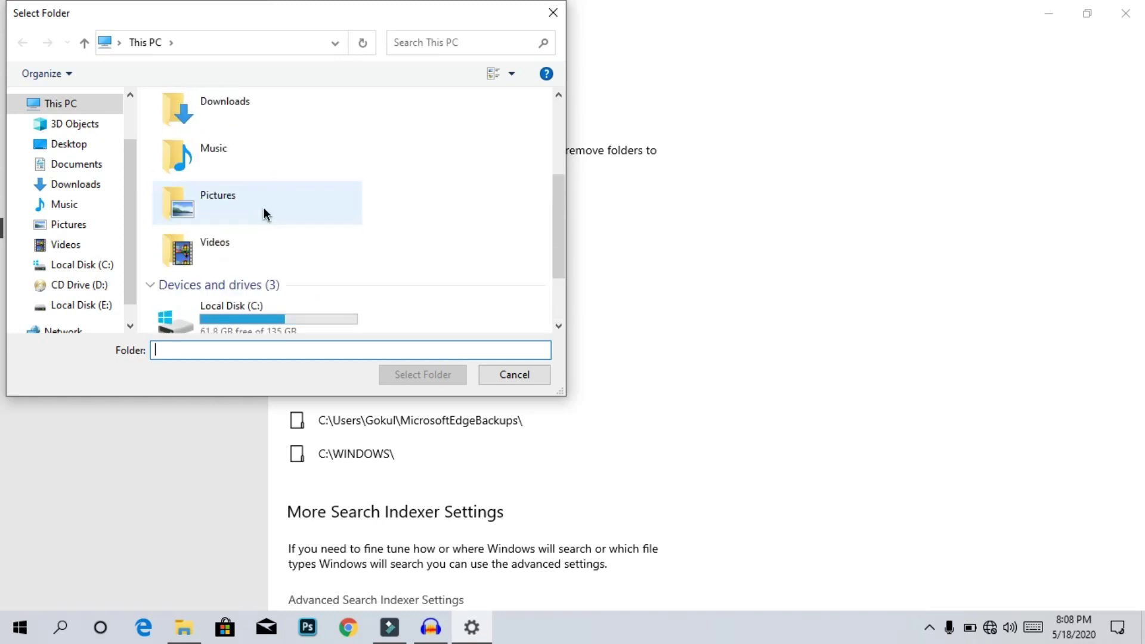
click(243, 185)
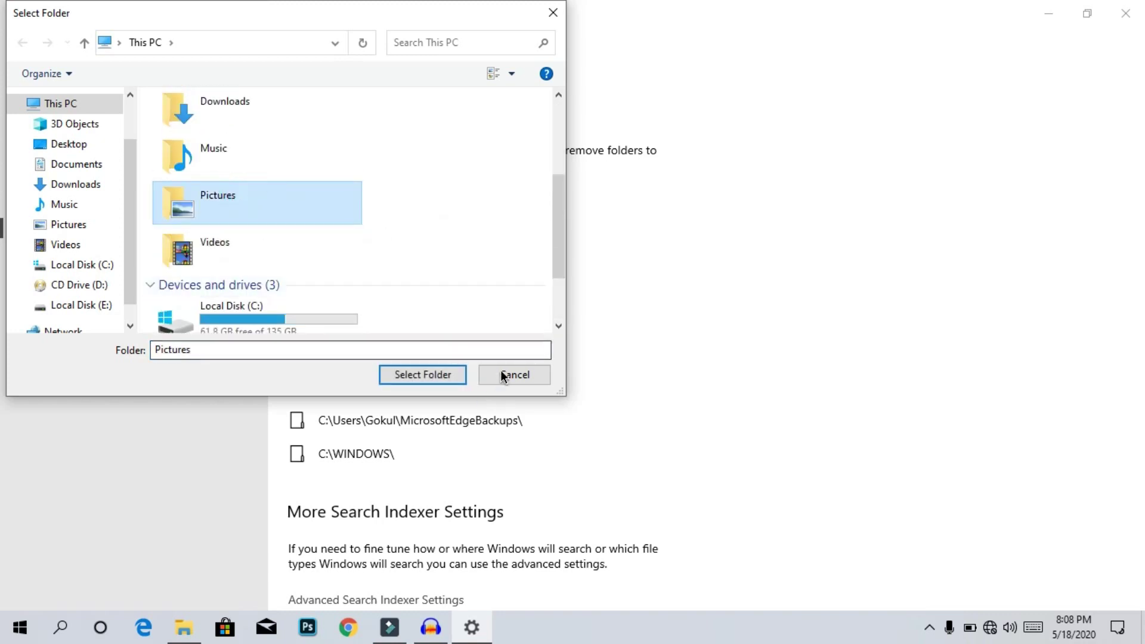
click(440, 375)
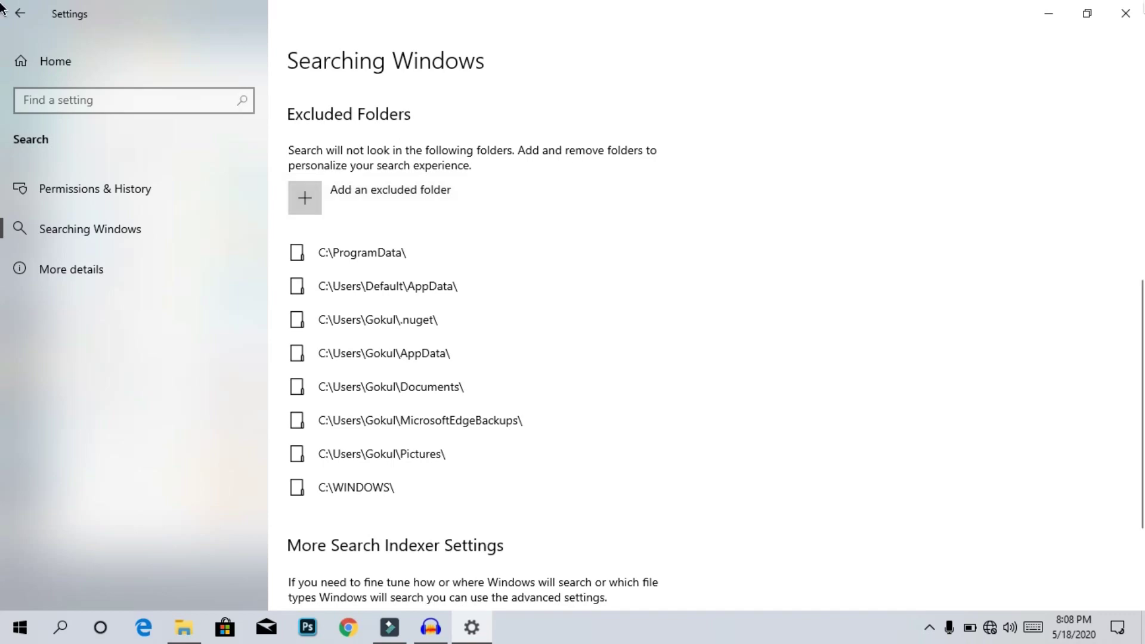
click(1126, 14)
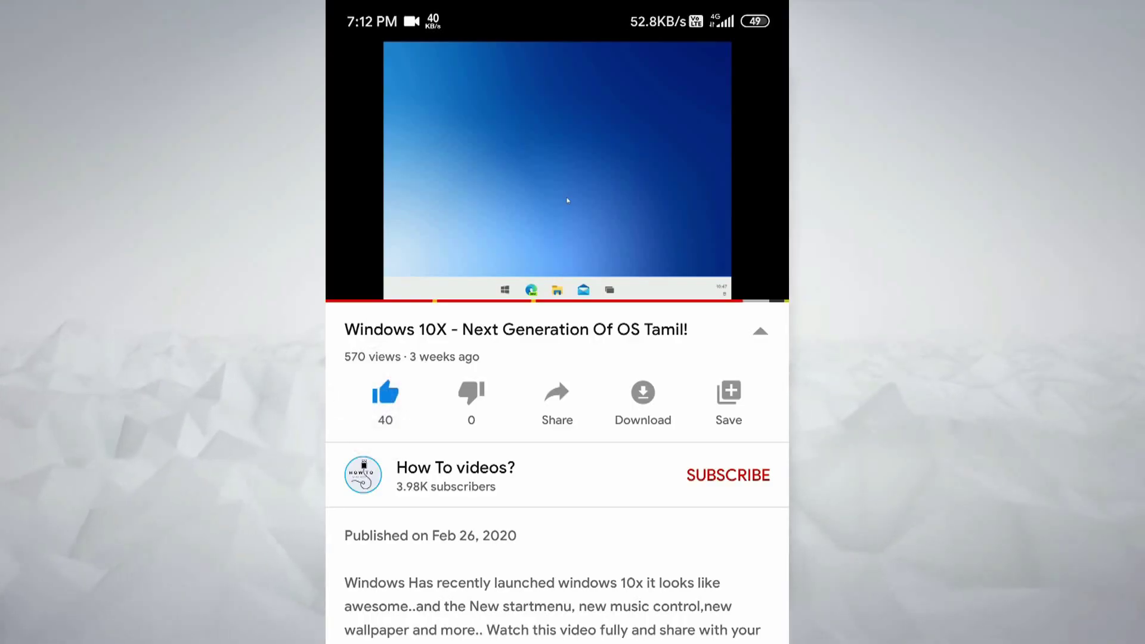
Step: In the YouTube mobile app, subscribe to the "How To videos?" channel and set its notifications to All
click(759, 475)
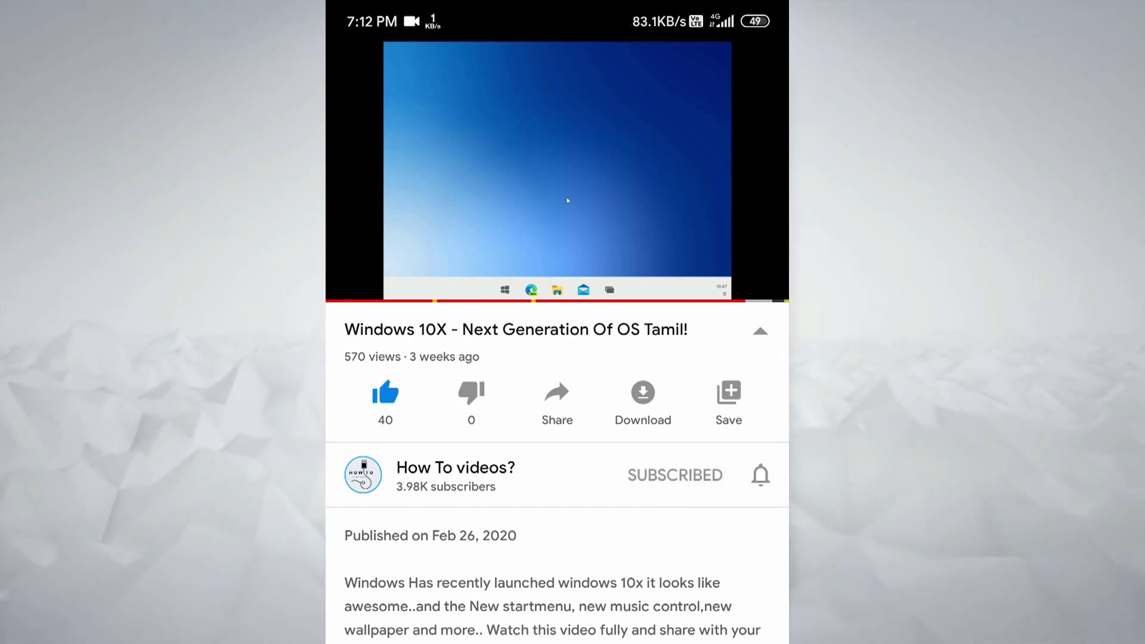
click(760, 476)
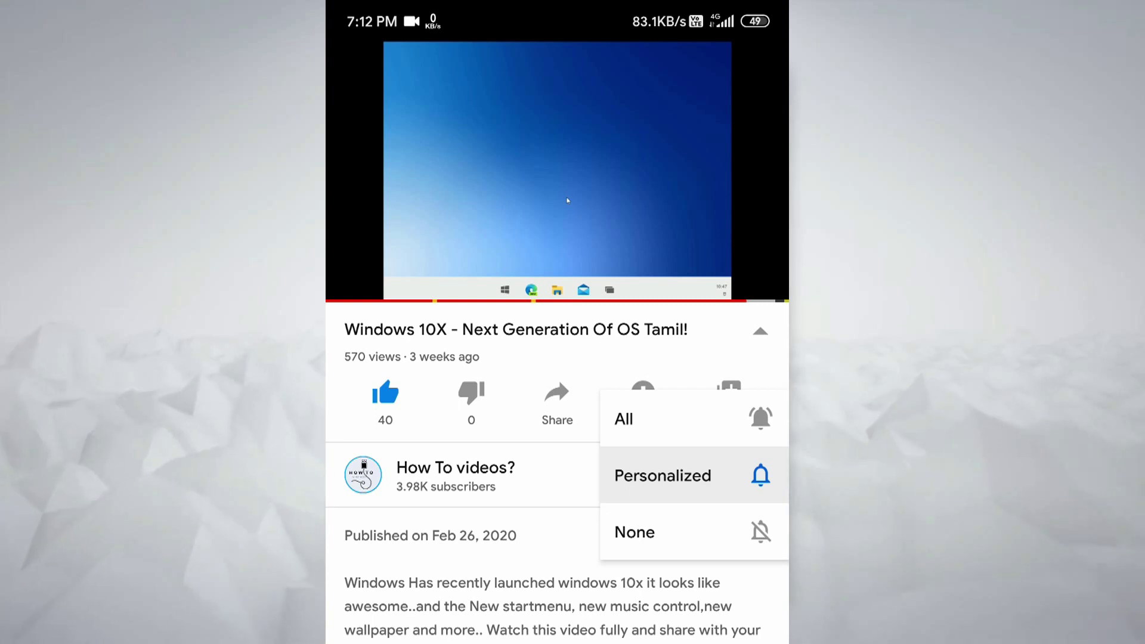
click(656, 419)
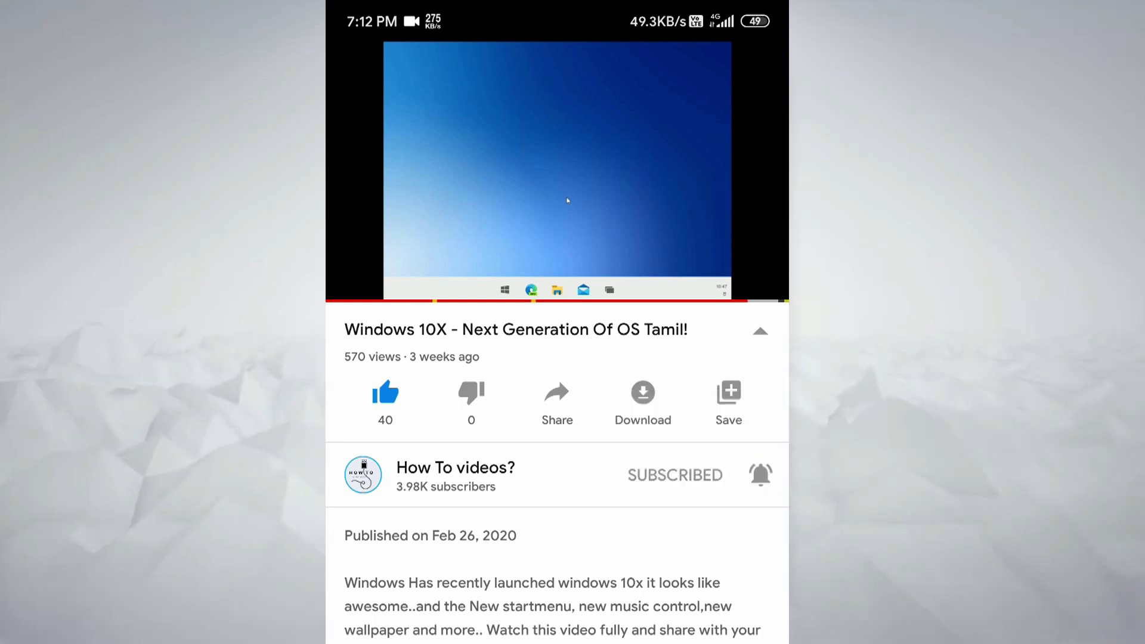